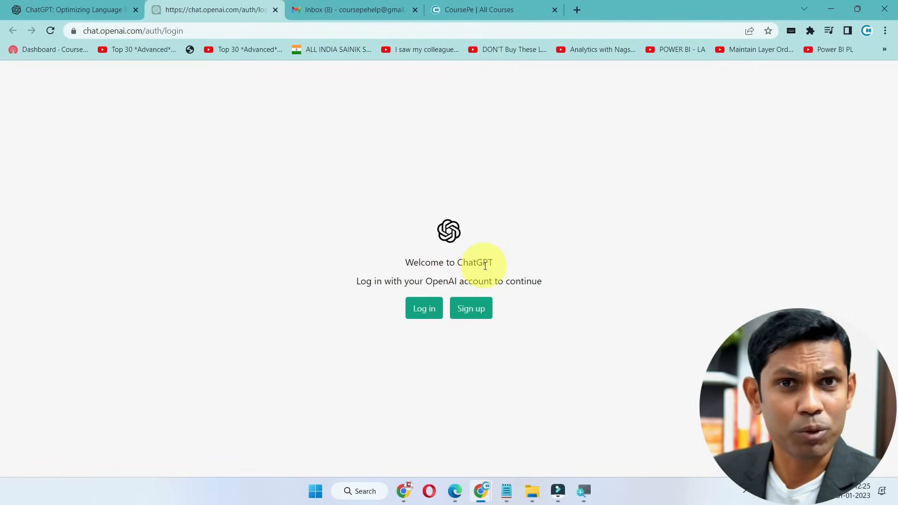
Step: Sign up for a new ChatGPT account and confirm the email address from the OpenAI verification email
left_click(473, 309)
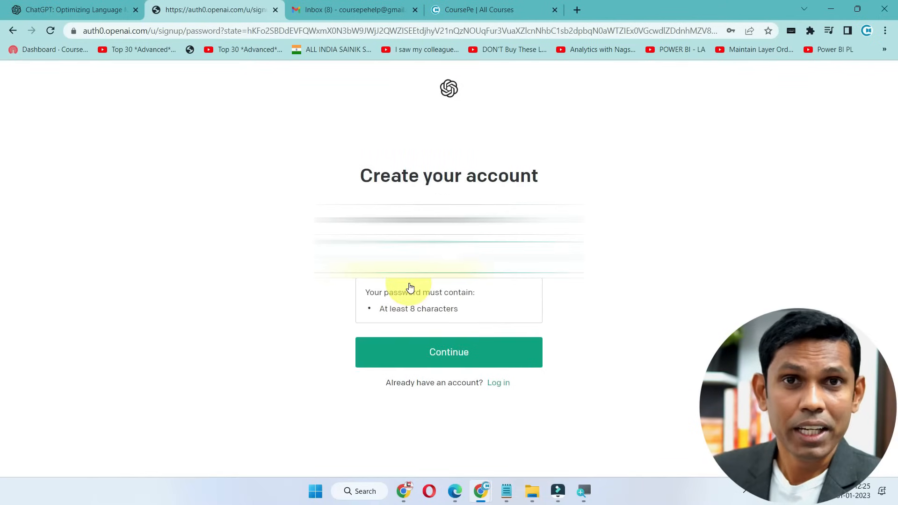
left_click(449, 354)
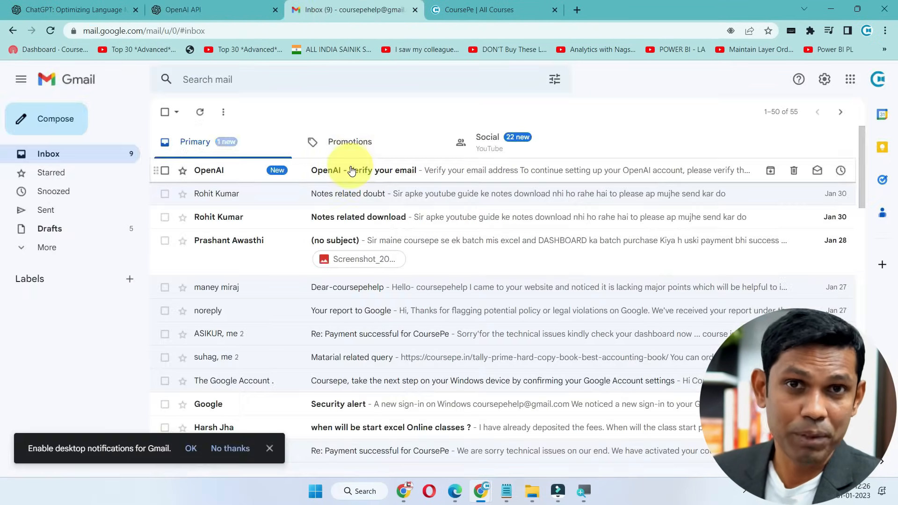
left_click(357, 173)
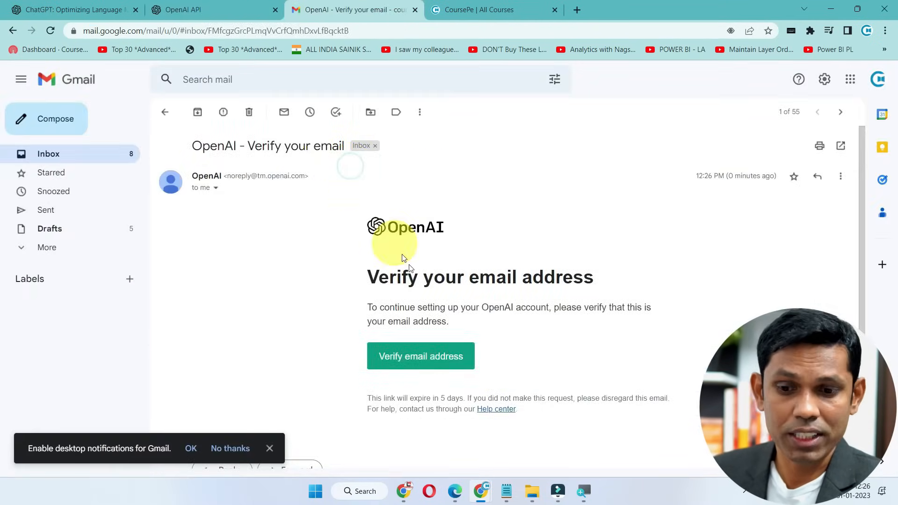
left_click(429, 358)
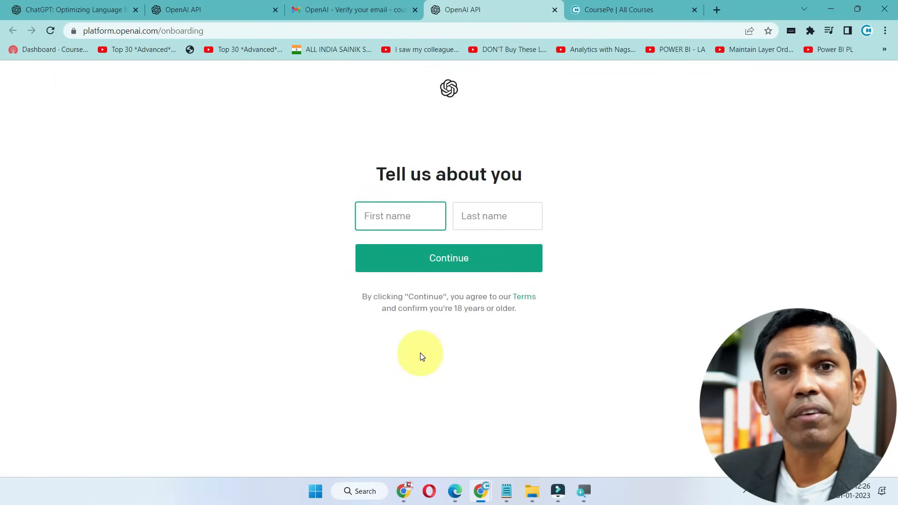
Step: Enter the account holder's first and last name and submit them
left_click(401, 214)
key("Tab")
left_click(445, 257)
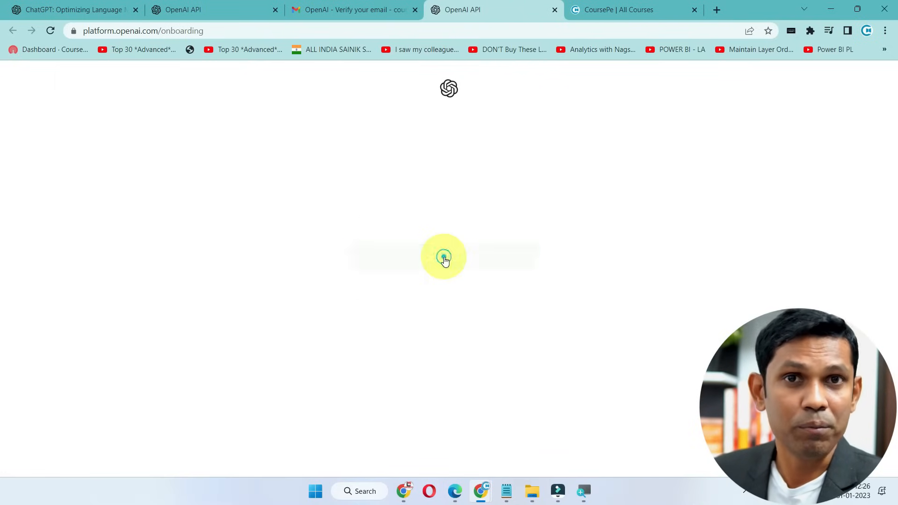
Step: Verify the phone number with the code received via WhatsApp
left_click(497, 253)
left_click(482, 290)
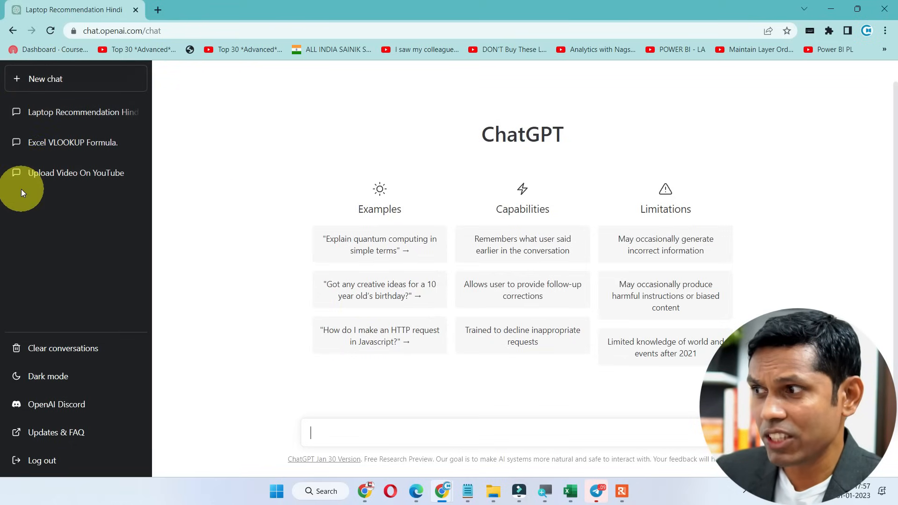
Step: Paste the question about writing an Excel VLOOKUP formula into the message box and send it
left_click(322, 429)
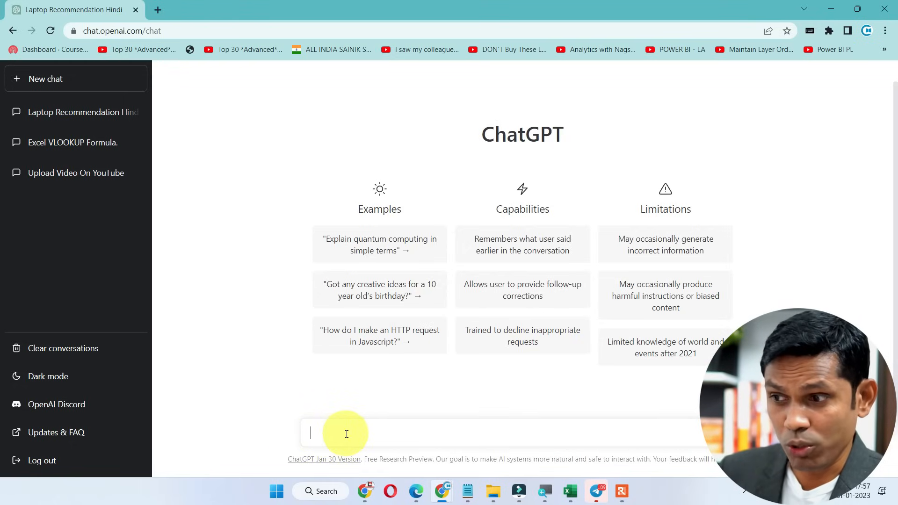
type("Excel vlookup ka formula kaise dena hai")
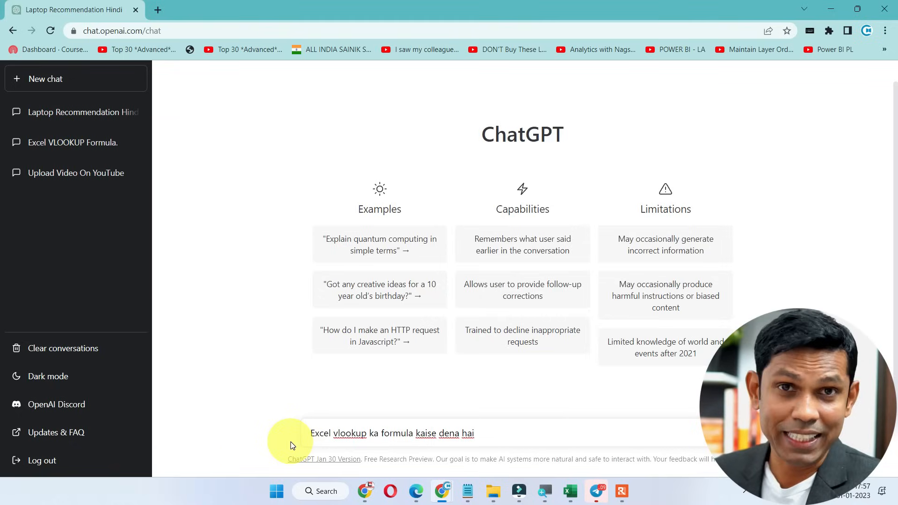
key("Return")
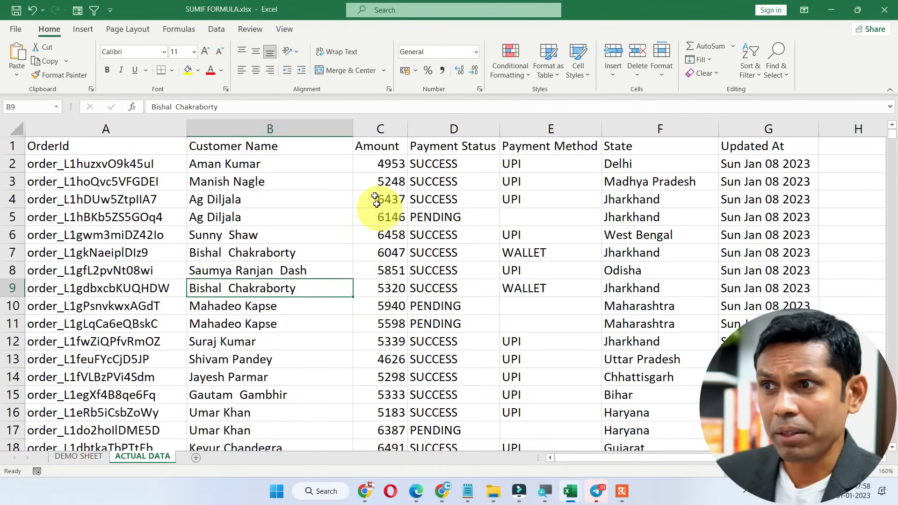
Step: Select the Amount (column C) and Payment Status (column D) data, pointing out the PENDING entries in D5 and D10
left_click(379, 124)
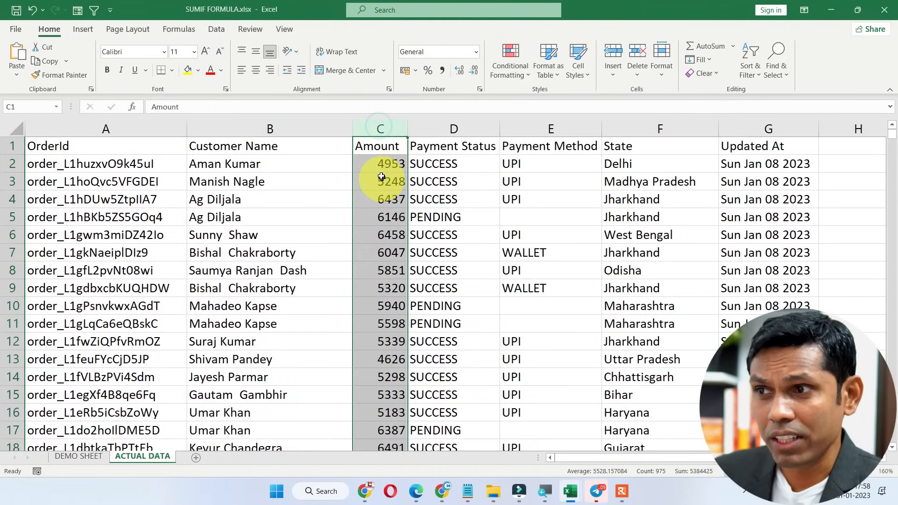
left_click_drag(384, 165, 384, 183)
left_click_drag(389, 215, 387, 348)
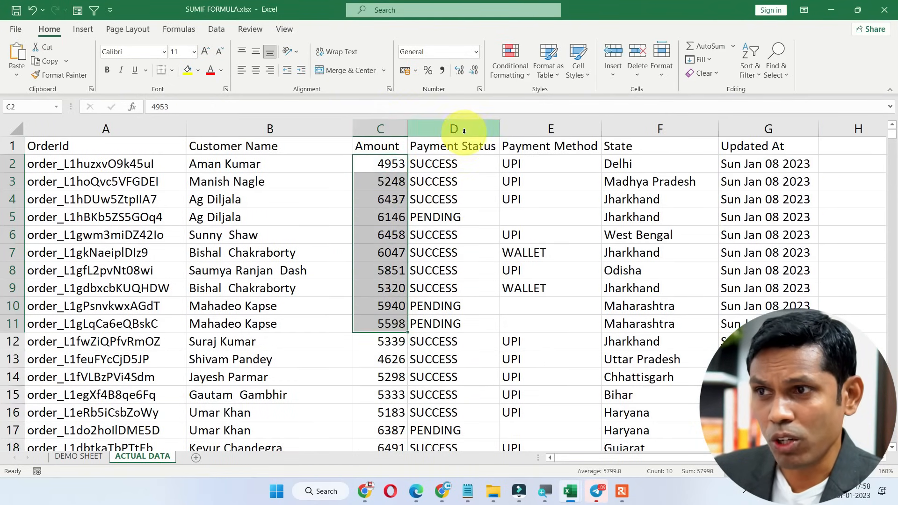
left_click(462, 130)
left_click_drag(444, 169, 443, 203)
left_click_drag(391, 167, 398, 215)
left_click(460, 209)
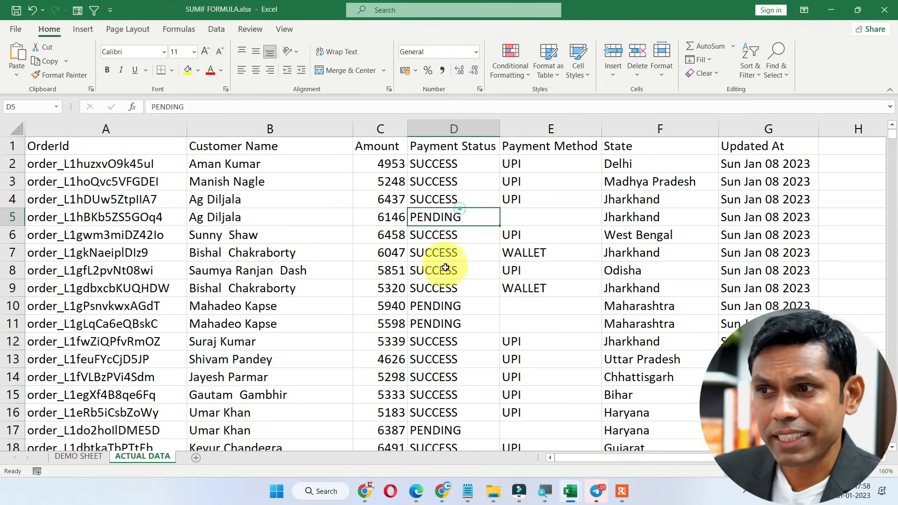
left_click(439, 307)
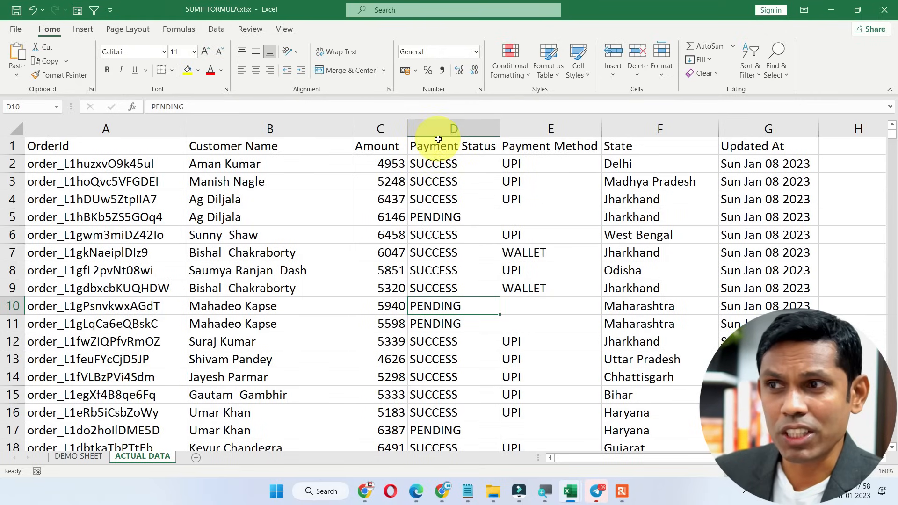
left_click(439, 147)
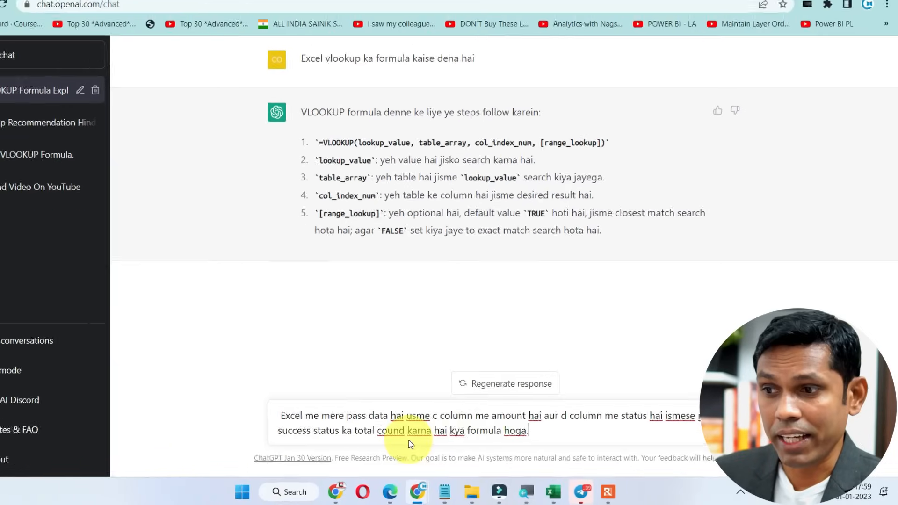
Step: Correct the typo 'cound' to 'count' and send the question about totalling success statuses
left_click(213, 410)
key("BackSpace")
type("t")
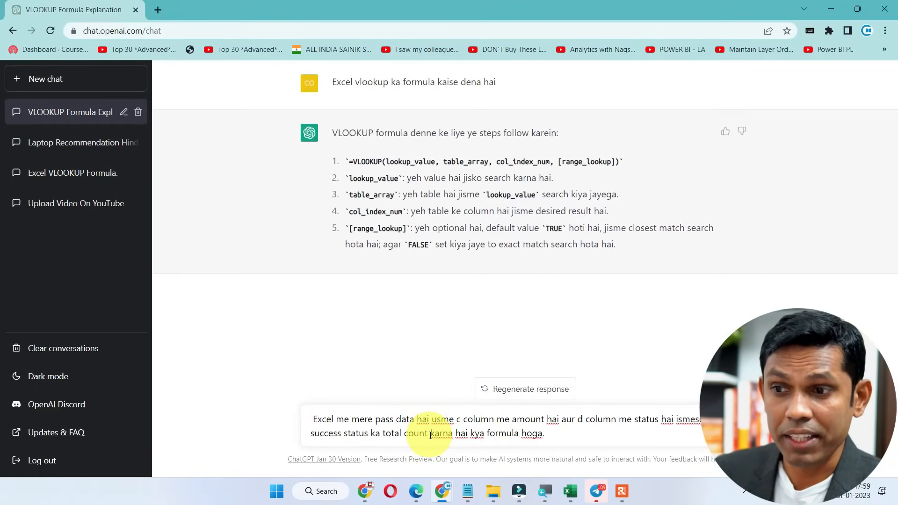
left_click(545, 433)
key("Return")
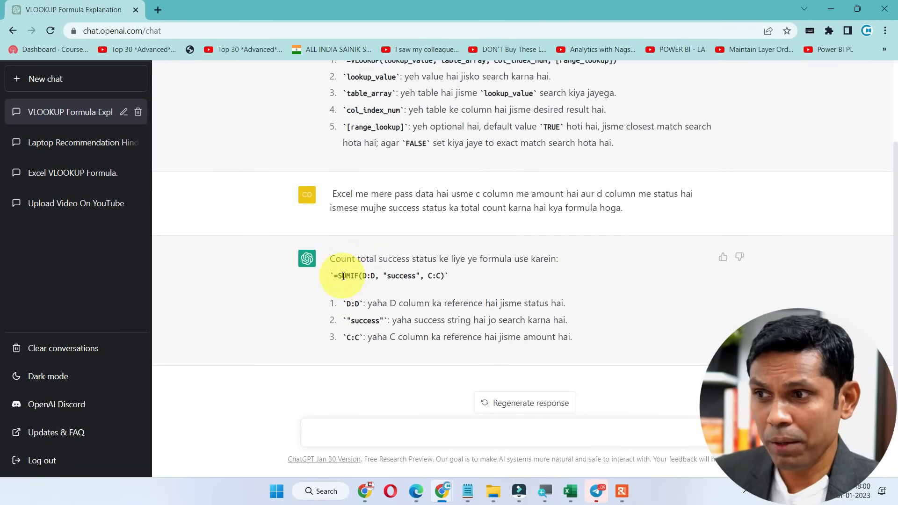
Step: Copy the =SUMIF(D:D, "success", C:C) formula from the reply and return to Excel
left_click_drag(336, 276, 386, 277)
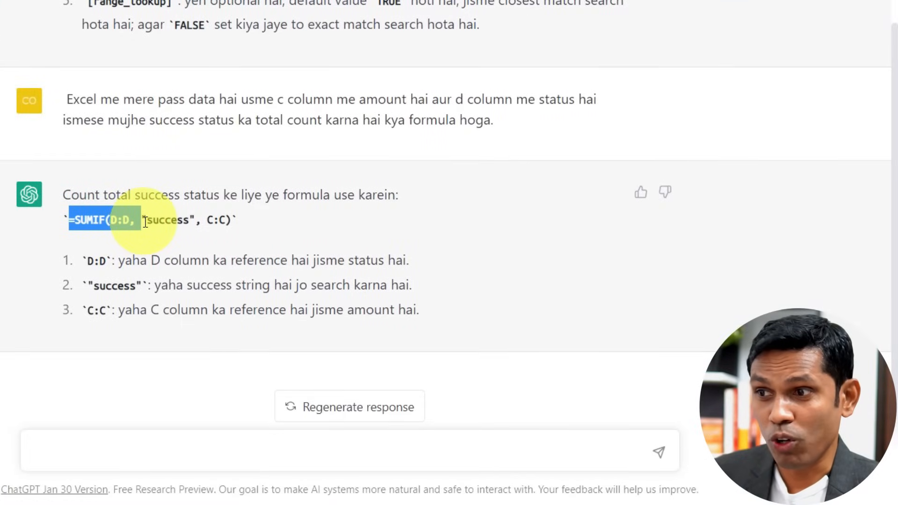
left_click_drag(146, 222, 238, 219)
key("ctrl+c")
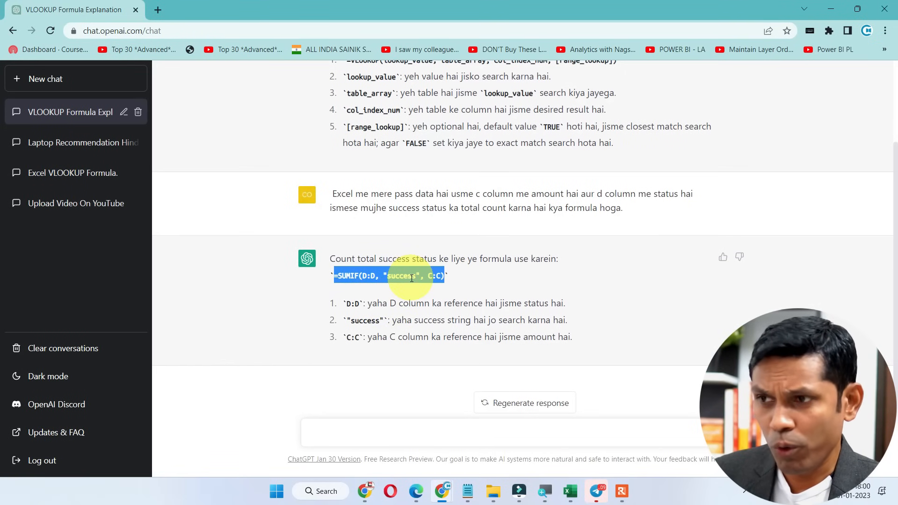
key("alt+Tab")
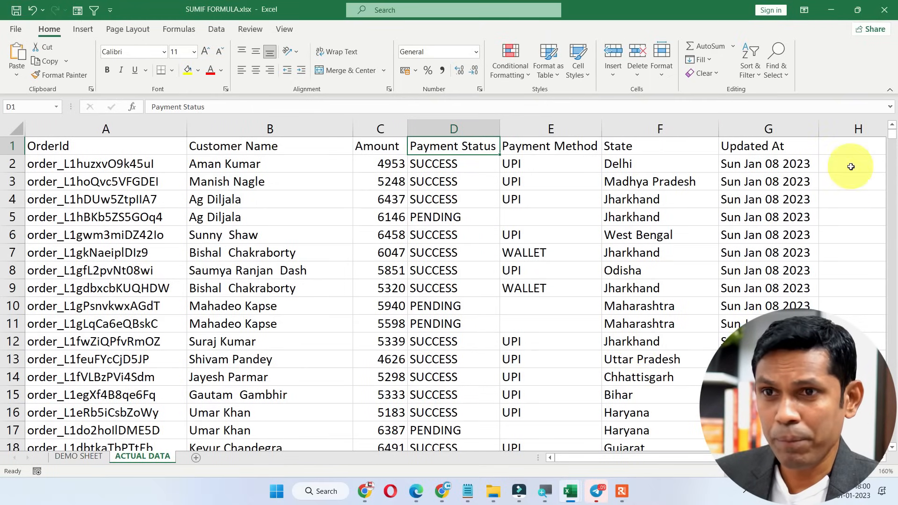
Step: Paste ChatGPT's SUMIF formula into cell I5, giving 3576692
left_click(852, 166)
key("Right")
key("Right")
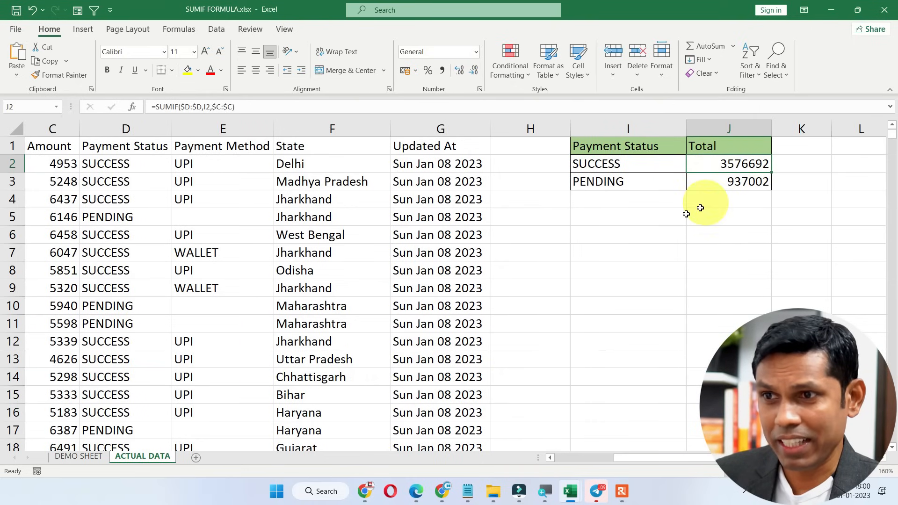
double_click(629, 216)
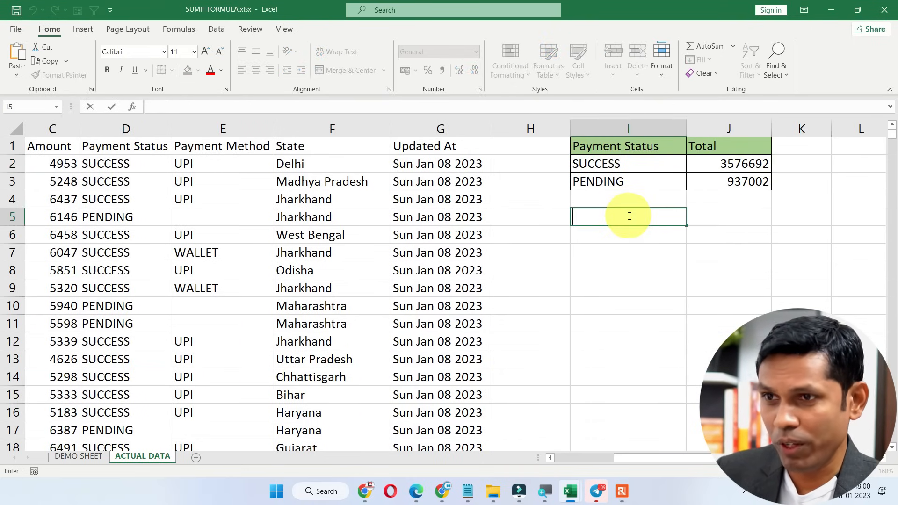
key("ctrl+v")
key("Return")
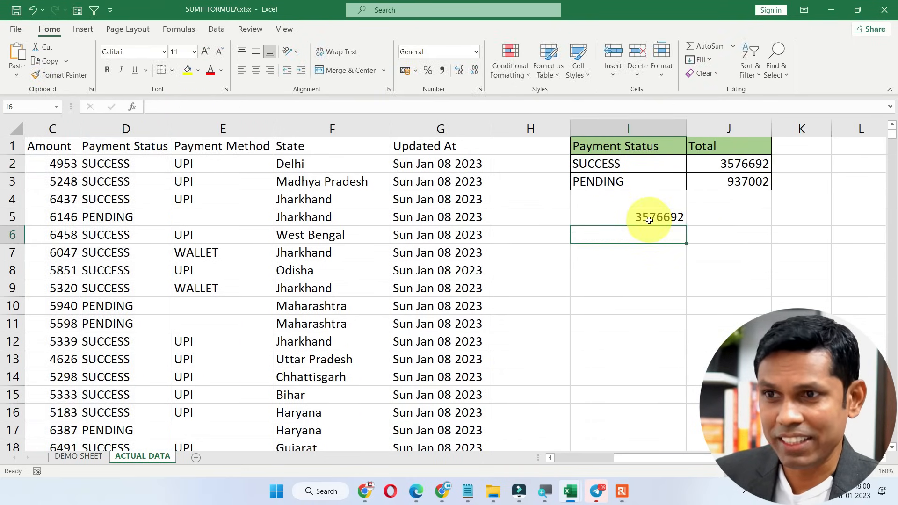
left_click(650, 218)
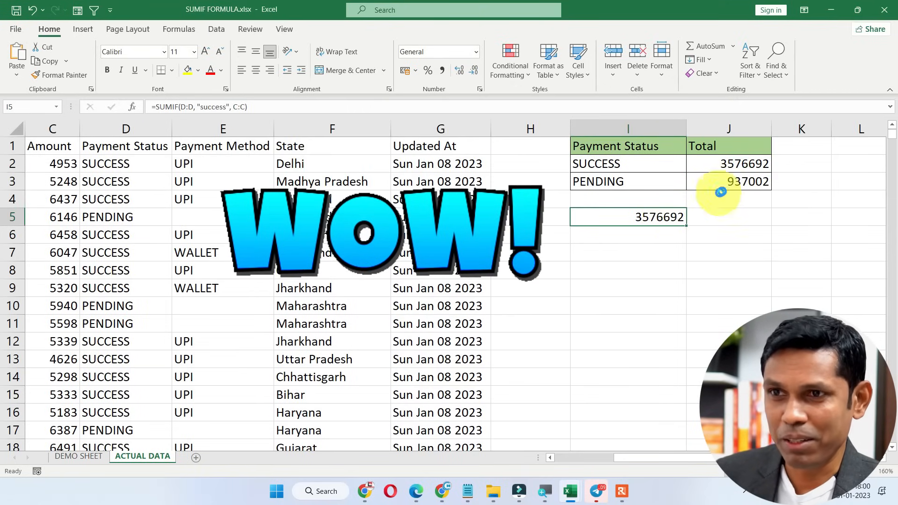
Step: Compare the formulas in J2 and I5 without changing them, then go back to ChatGPT
left_click(742, 164)
double_click(745, 163)
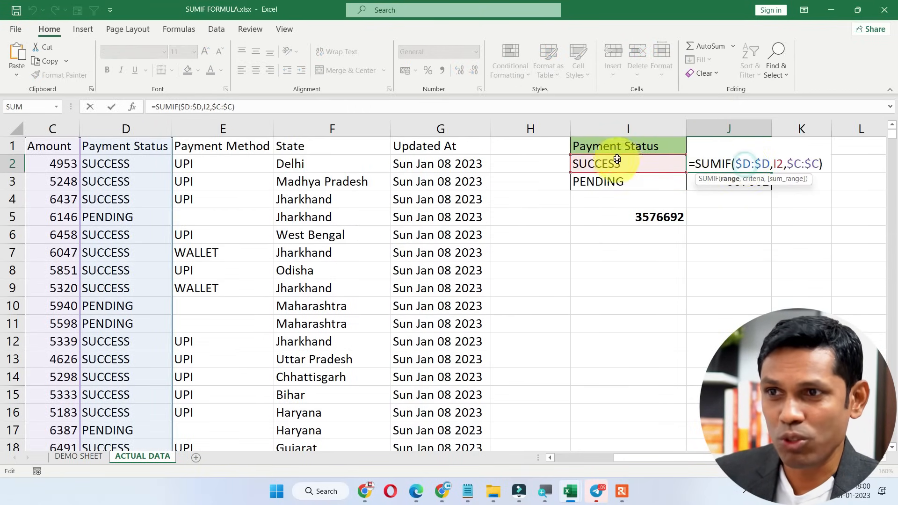
key("Escape")
left_click(665, 213)
double_click(665, 213)
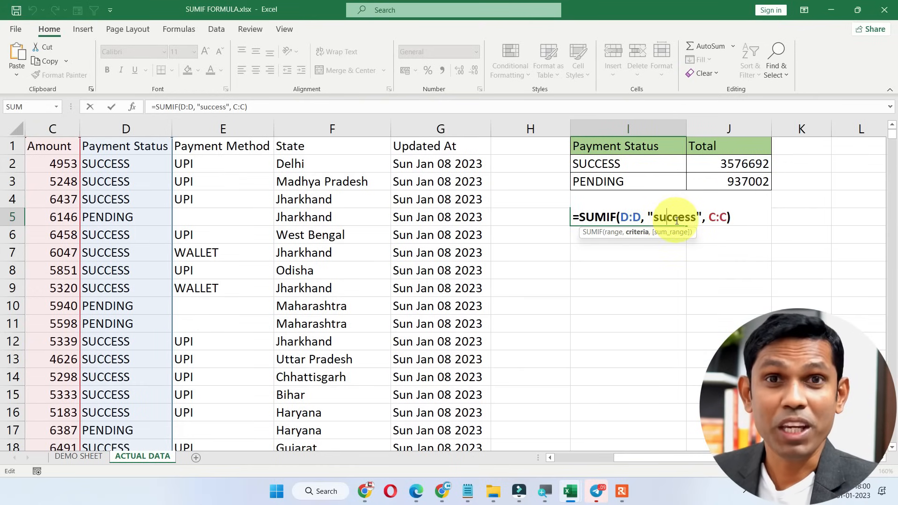
key("Escape")
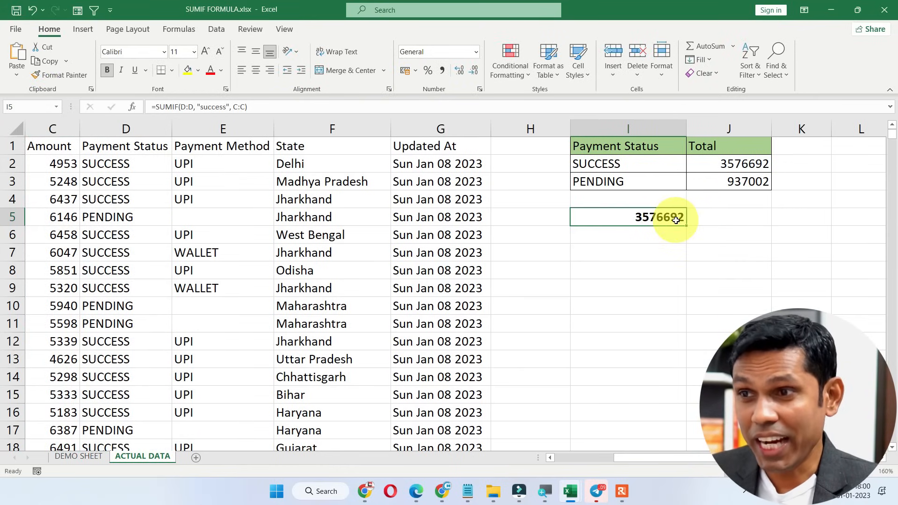
key("alt+Tab")
Step: Review the reply's explanations of the D:D and C:C arguments
left_click(378, 308)
left_click(583, 336)
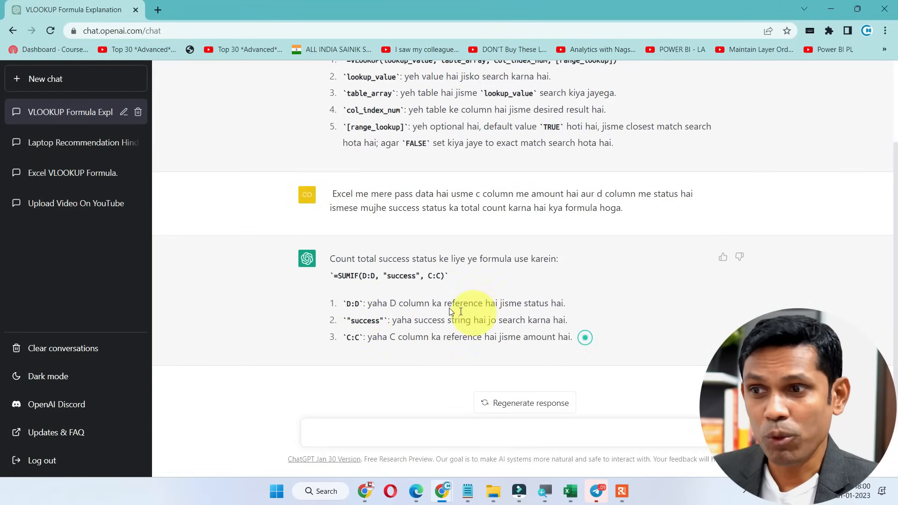
left_click_drag(348, 303, 423, 322)
left_click(363, 329)
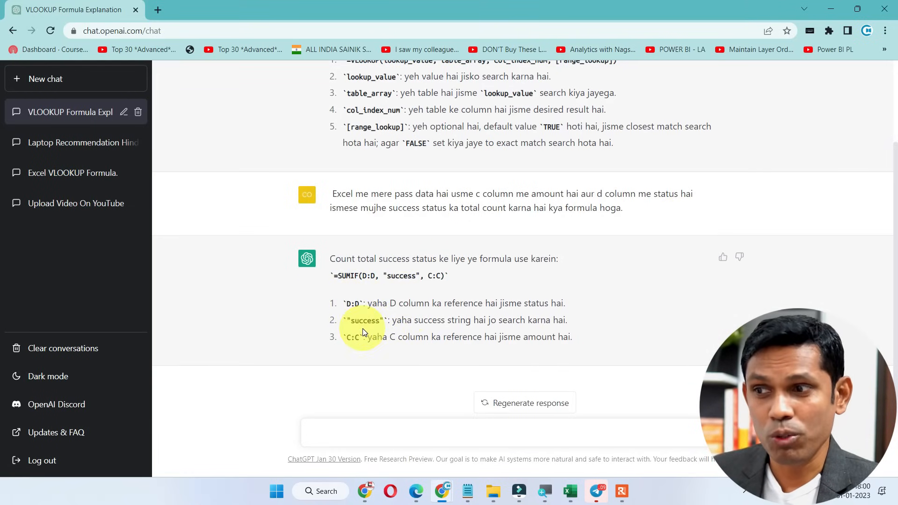
left_click_drag(358, 337, 603, 345)
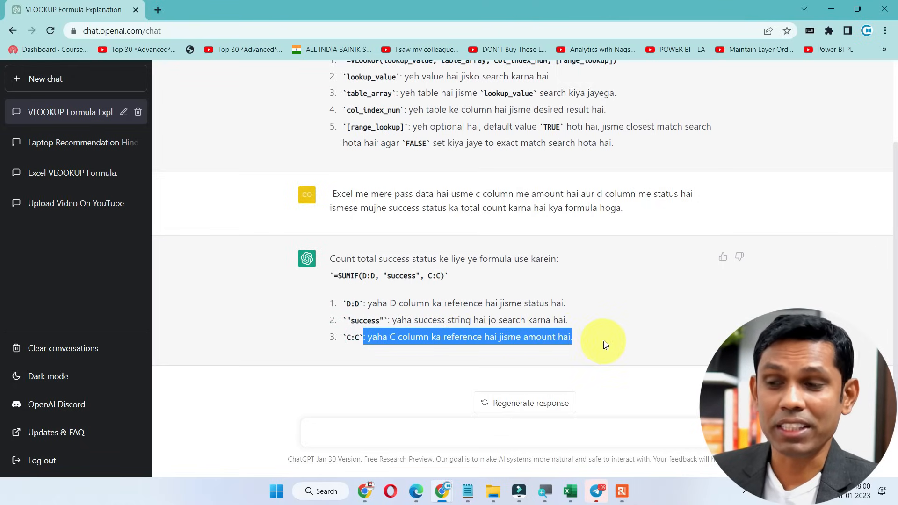
left_click(606, 342)
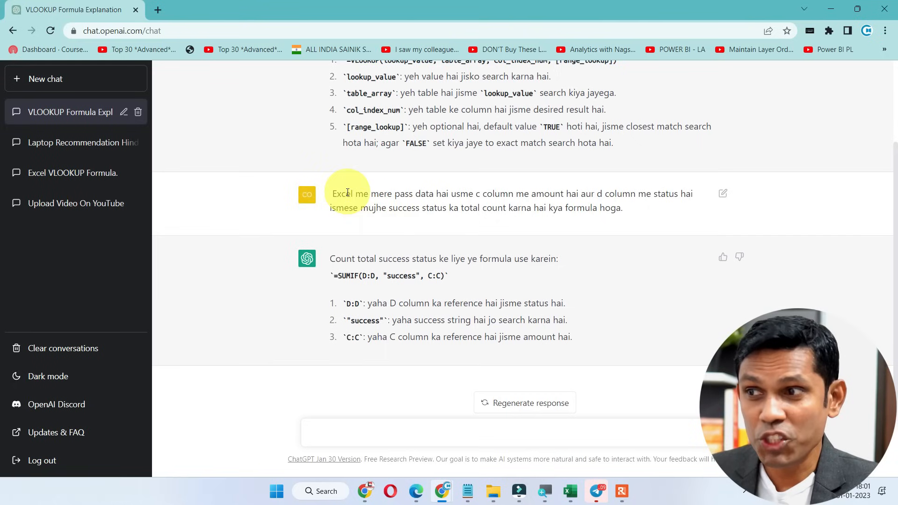
Step: Reread the earlier success-count question and start the VBA follow-up message
left_click_drag(332, 193, 633, 221)
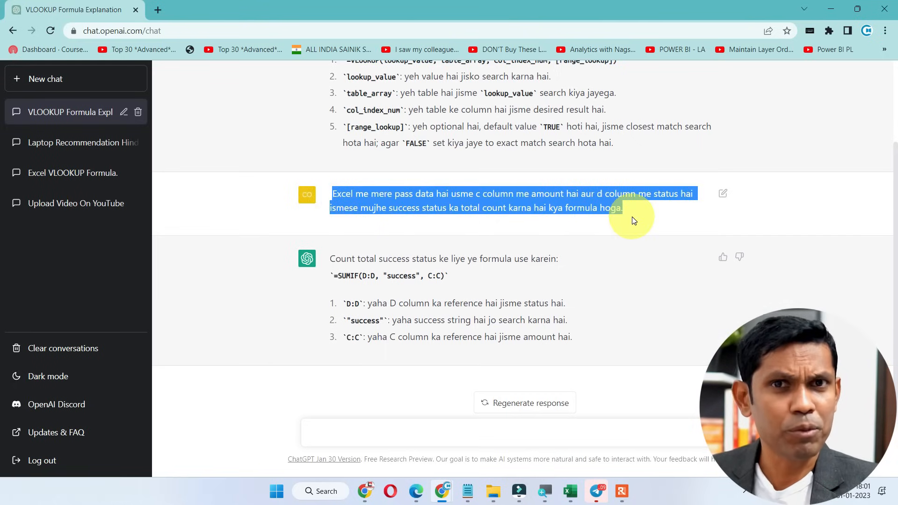
left_click(634, 220)
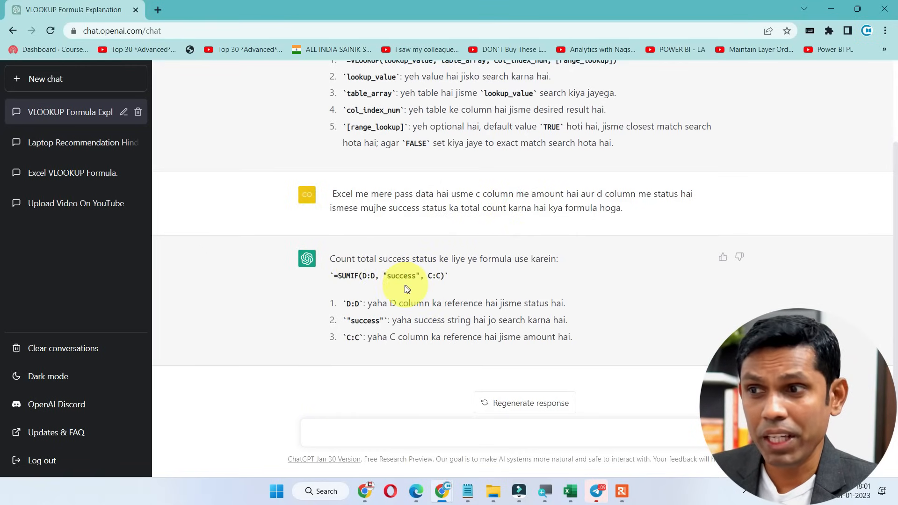
left_click(332, 434)
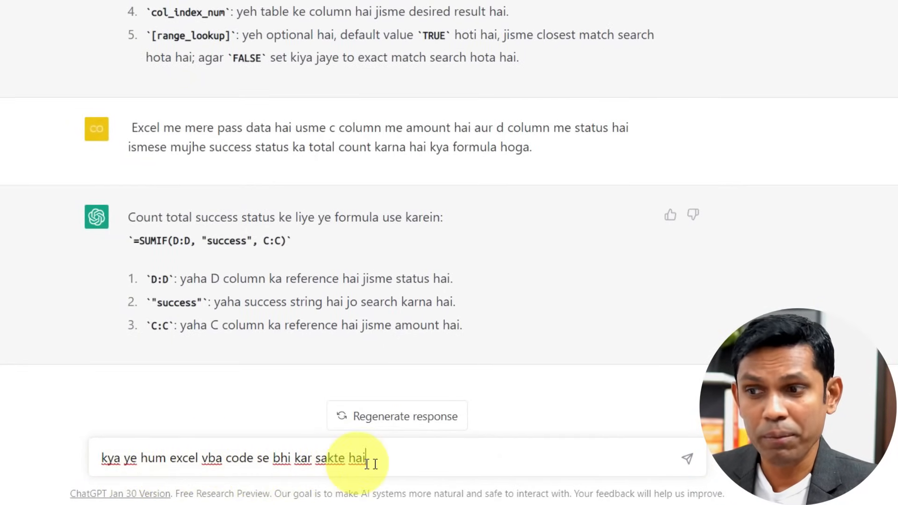
Step: Send the VBA question, copy the CountSuccess macro from the reply and open Excel's VBA editor with Alt+F11
key("Return")
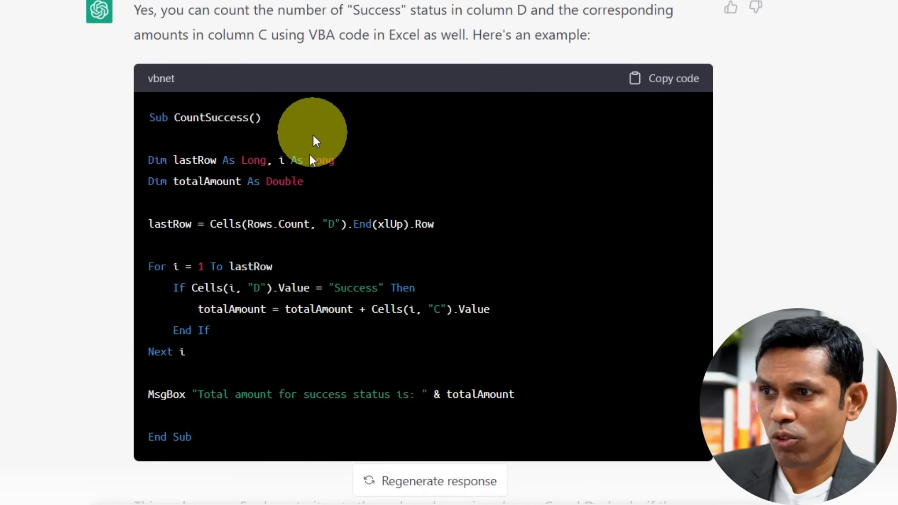
left_click(674, 79)
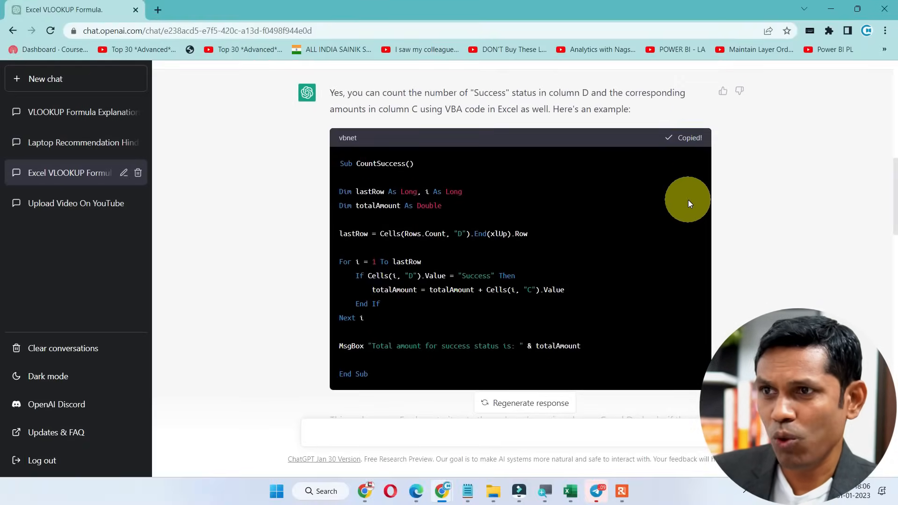
key("alt+Tab")
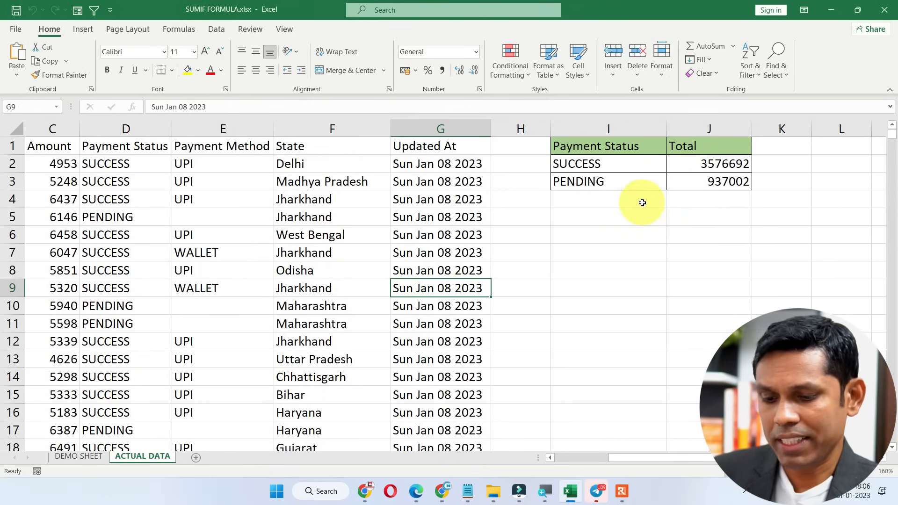
key("alt+F11")
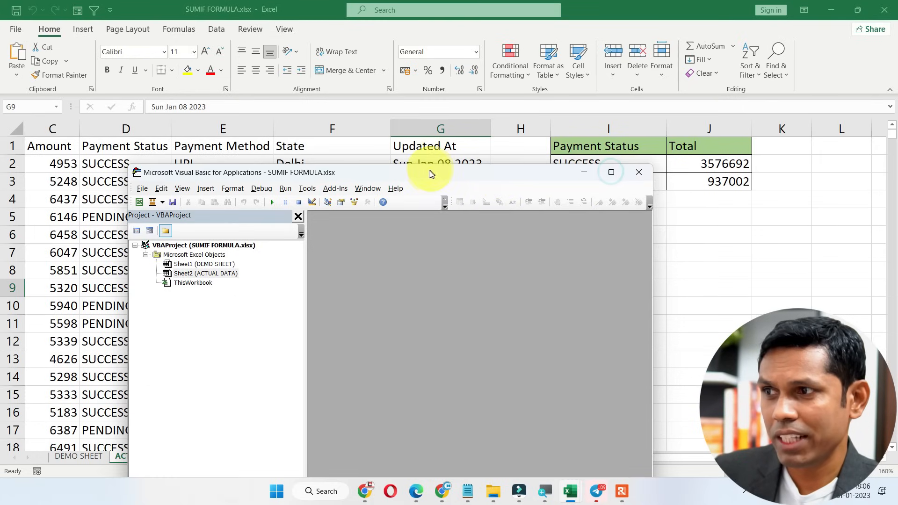
Step: Insert a new Module1 and paste the CountSuccess macro into it
left_click_drag(427, 173, 556, 110)
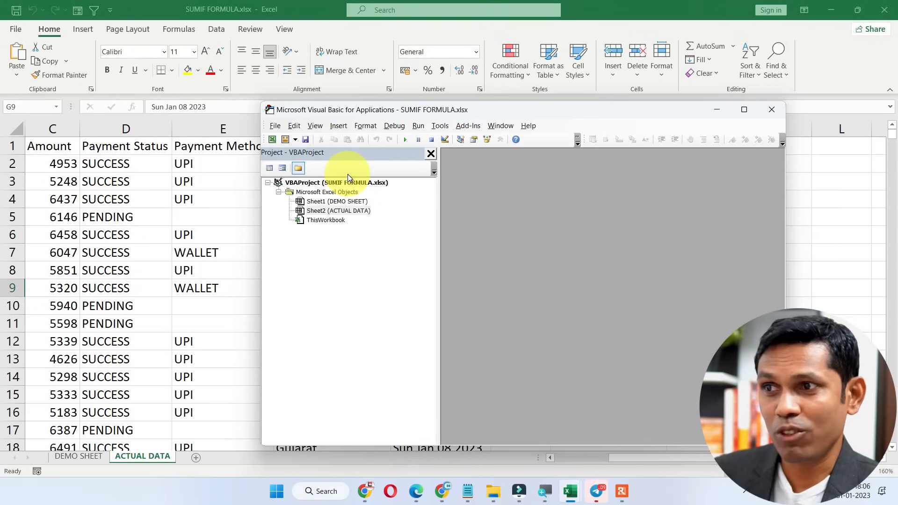
left_click(295, 141)
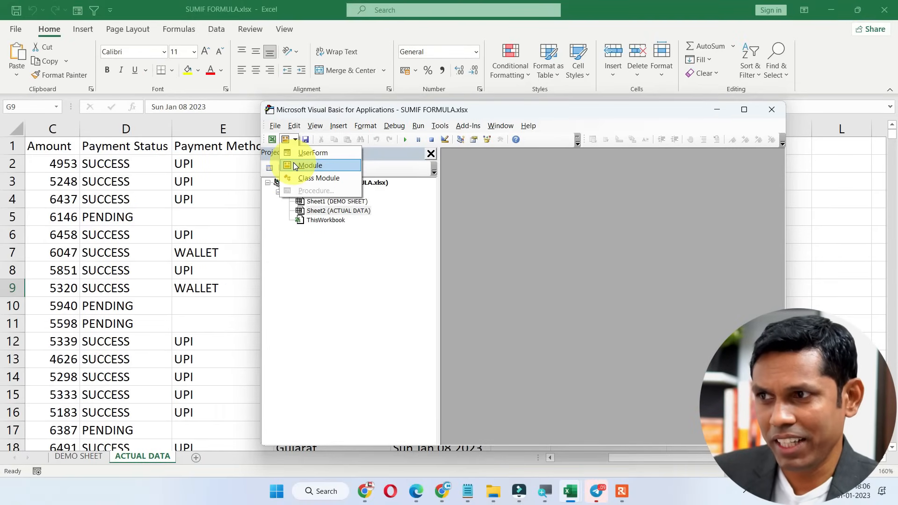
left_click(295, 166)
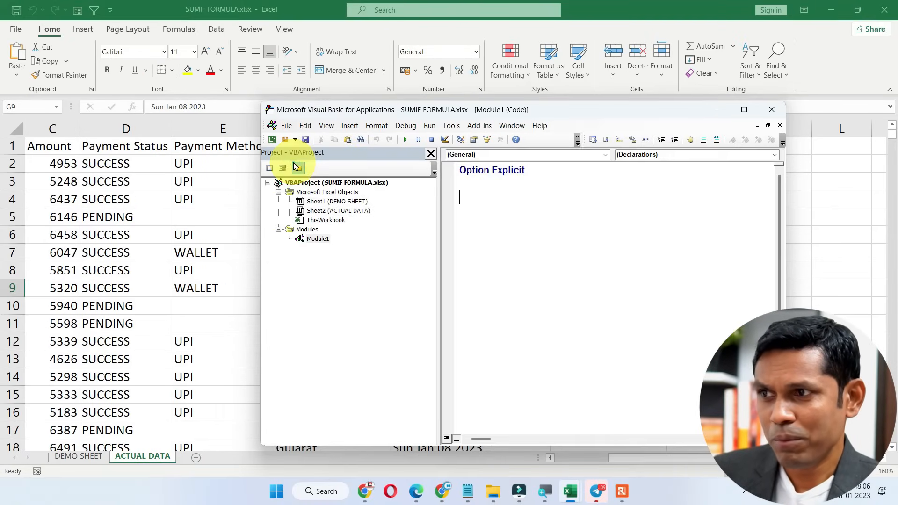
left_click(320, 239)
left_click(512, 212)
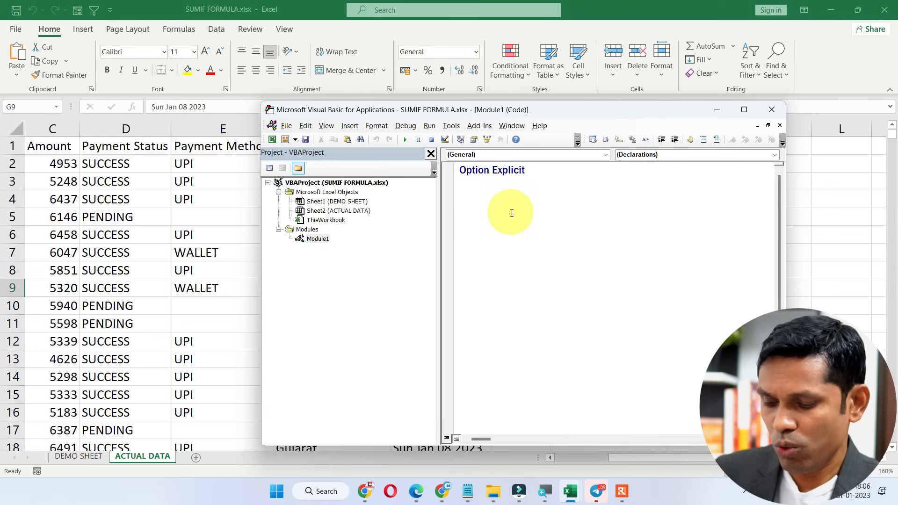
type("Sub CountSuccess()  Dim lastRow As Long, i As Long Dim totalAmount As Double  lastRow = Cells(Rows.Count, \"D\").End(xlUp).Row  For i = 1 To lastRow     If Cells(i, \"D\").Value = \"Success\" Then         totalAmount = totalAmount + Cells(i, \"C\").Value     End If Next i  MsgBox \"Total amount for success status is: \" & totalAmount  End Sub")
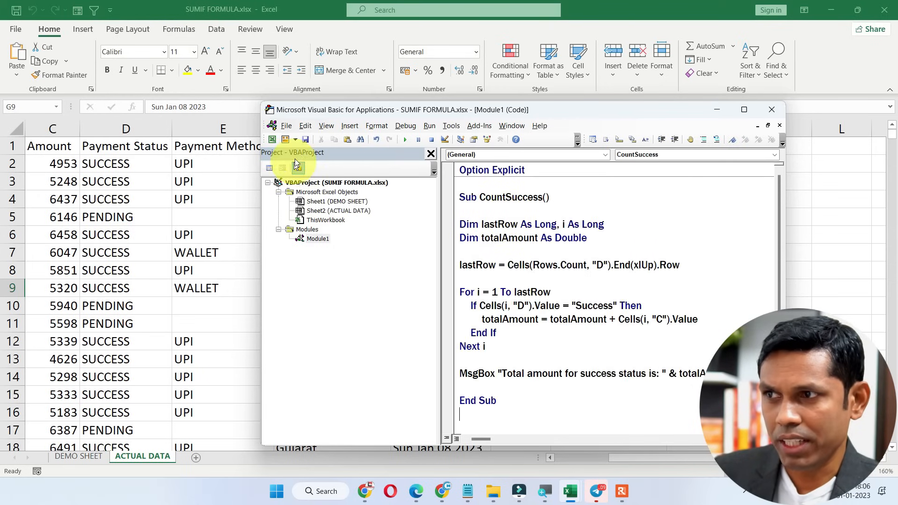
Step: Run the CountSuccess macro with F5, which reports a success total of 0
left_click(295, 139)
left_click(322, 274)
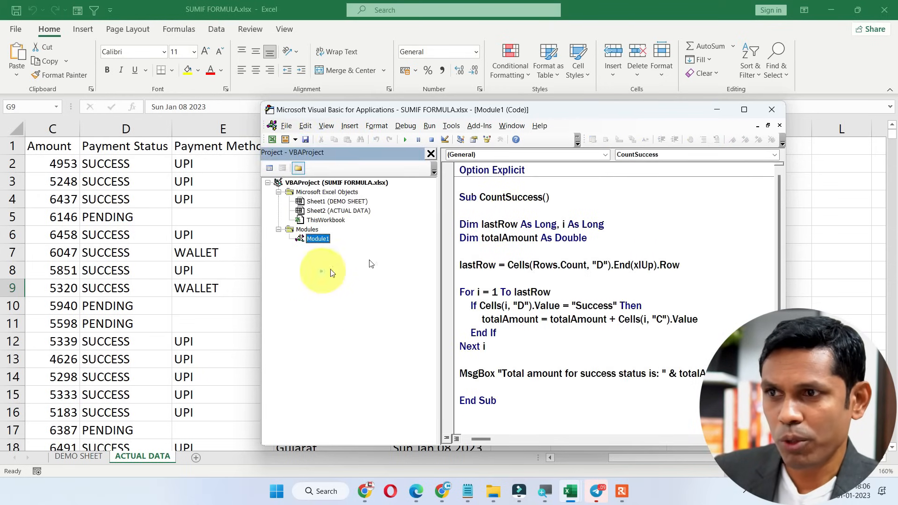
left_click(525, 195)
left_click_drag(496, 197, 557, 350)
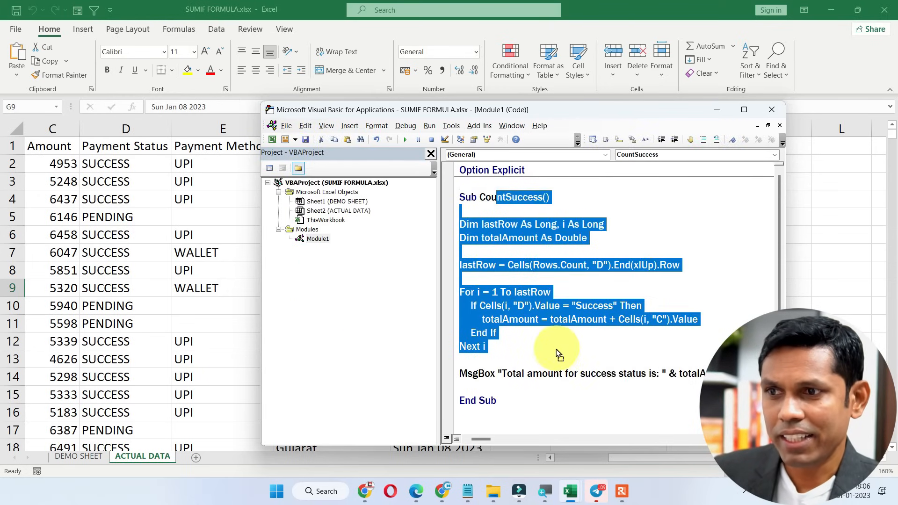
left_click(551, 344)
key("F5")
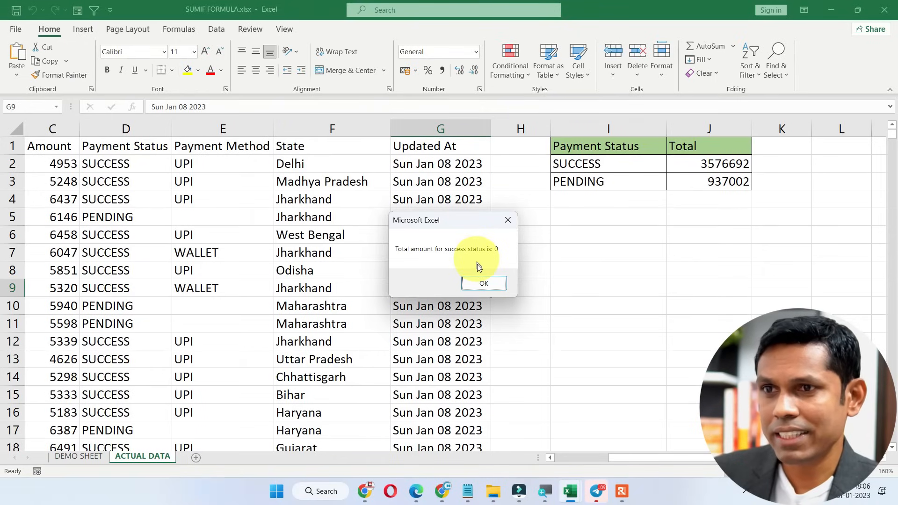
Step: Dismiss the 0 result and change "Success" in the If condition to uppercase "SUCCESS"
left_click(514, 341)
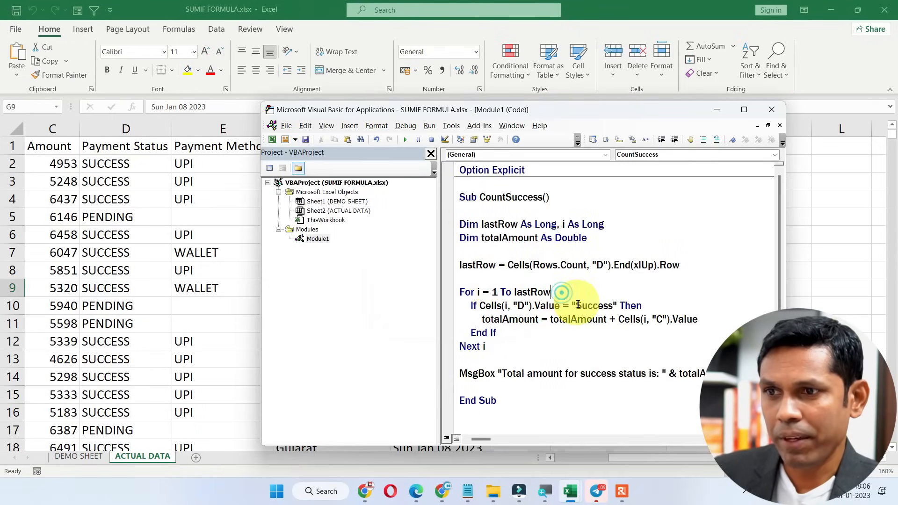
double_click(592, 306)
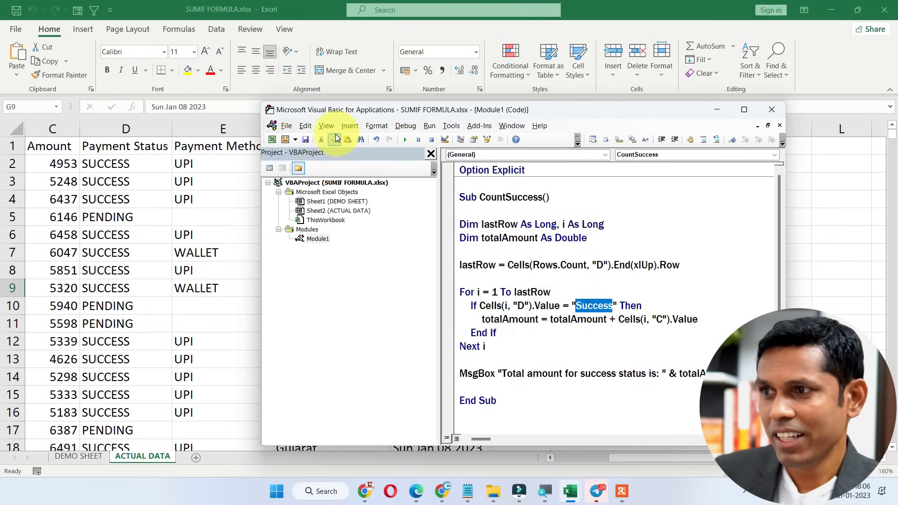
left_click_drag(340, 107, 345, 187)
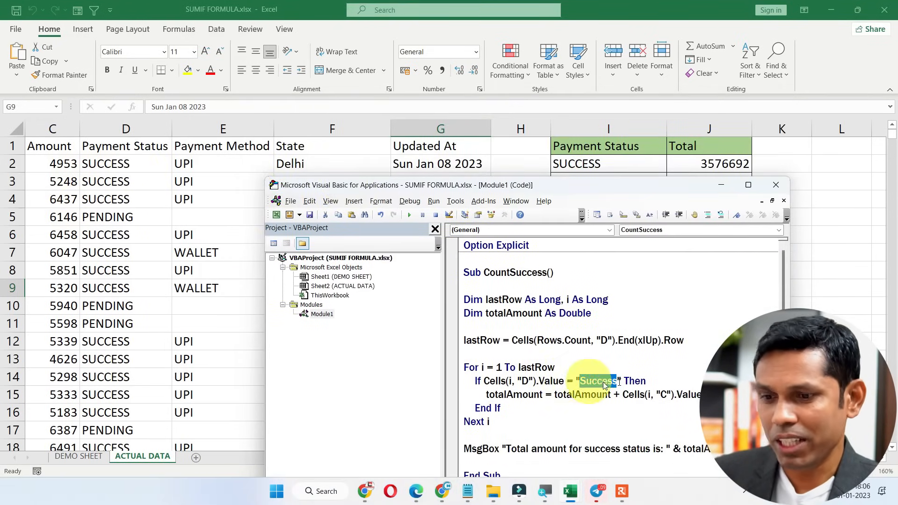
key("Delete")
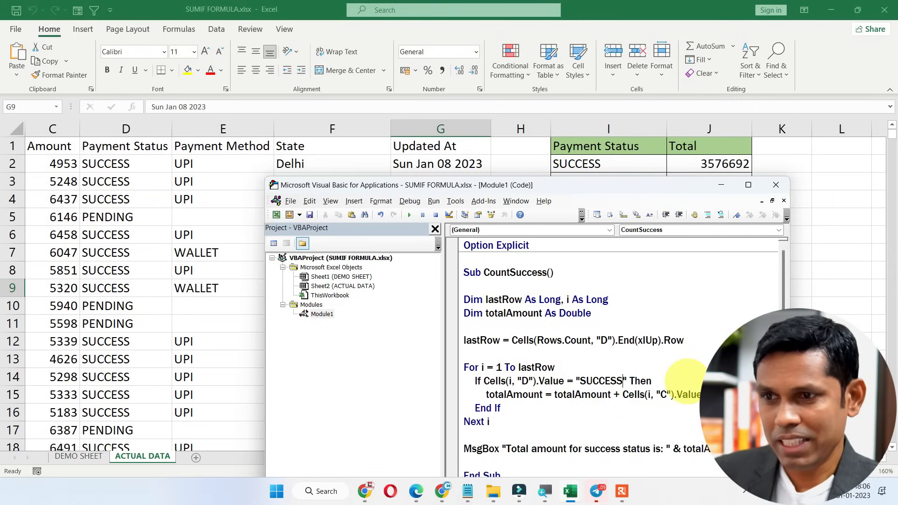
left_click(627, 408)
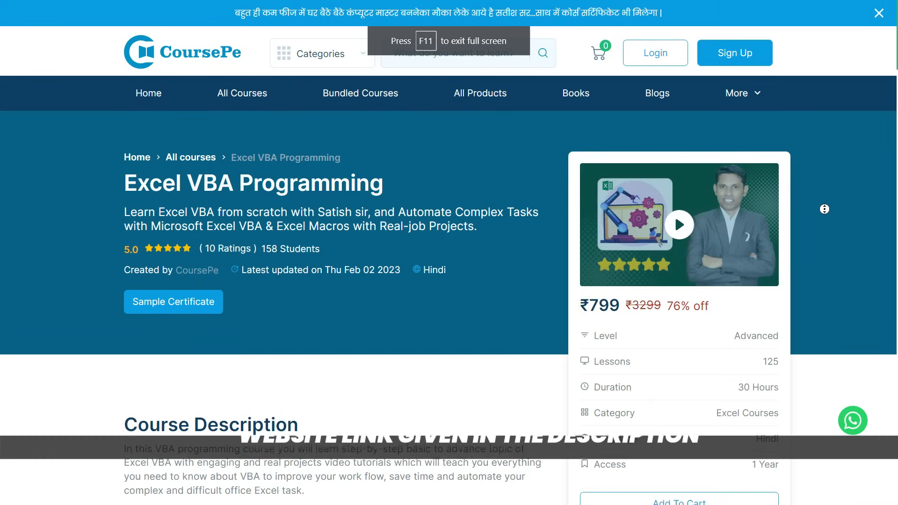
Step: Scroll through the CoursePe Excel VBA Programming modules to the Instructor section, then return to the SUMIF FORMULA workbook
scroll(812, 245, "down", 4)
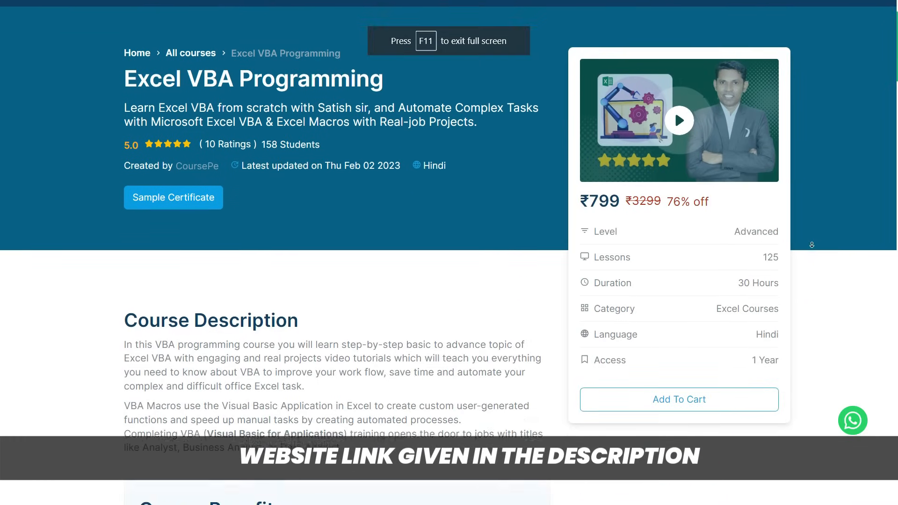
scroll(812, 245, "down", 4)
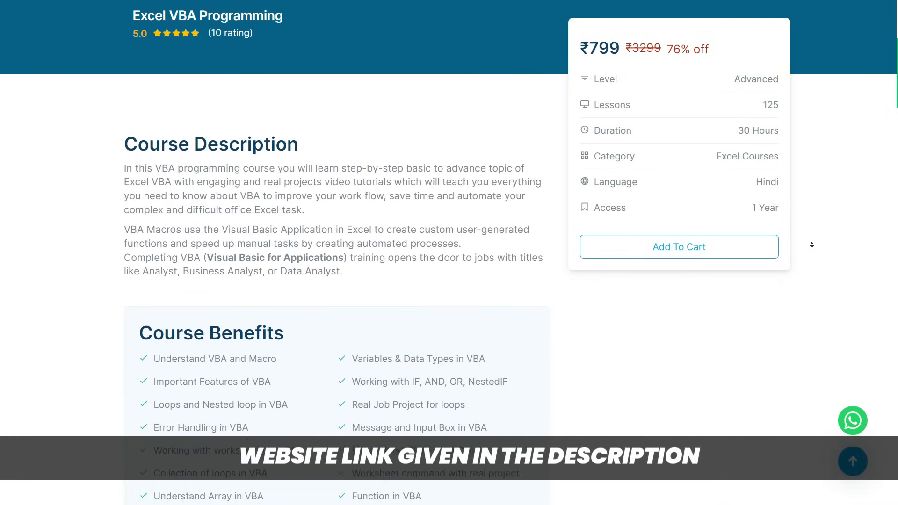
scroll(812, 245, "down", 4)
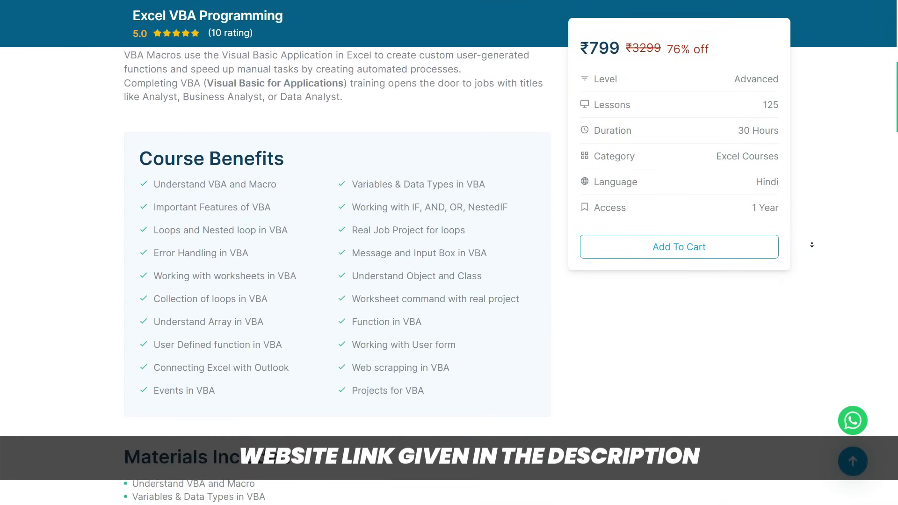
scroll(812, 245, "down", 4)
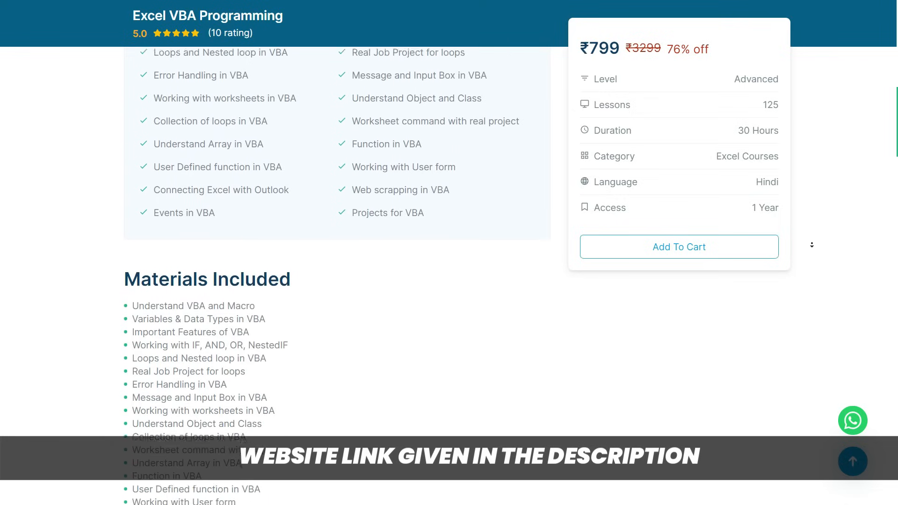
scroll(811, 245, "down", 4)
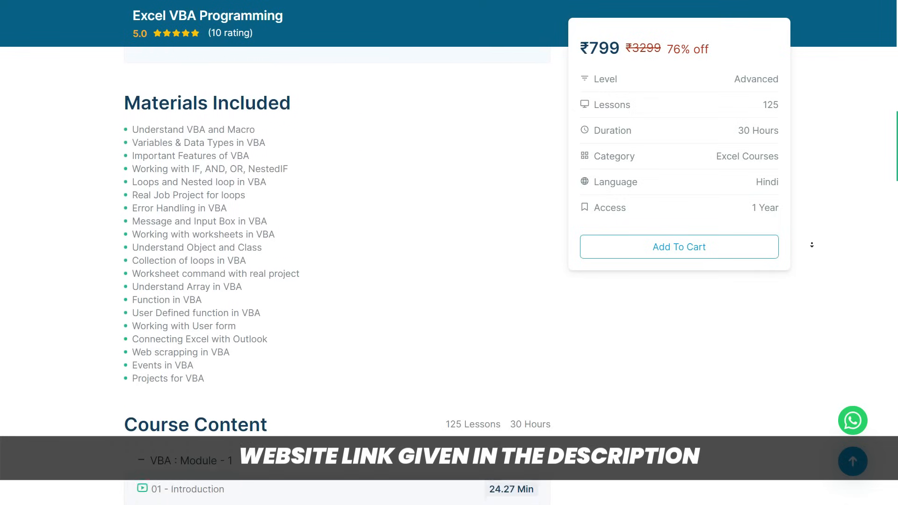
scroll(811, 244, "down", 4)
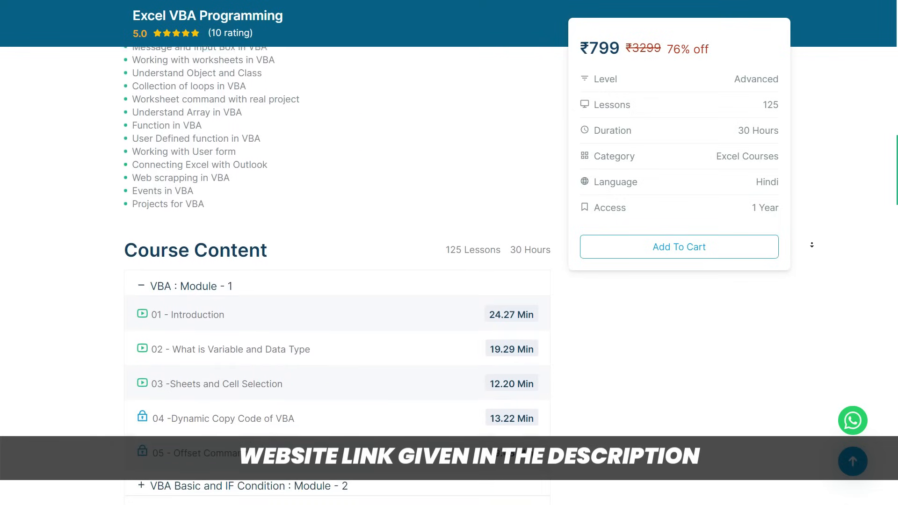
scroll(812, 245, "down", 4)
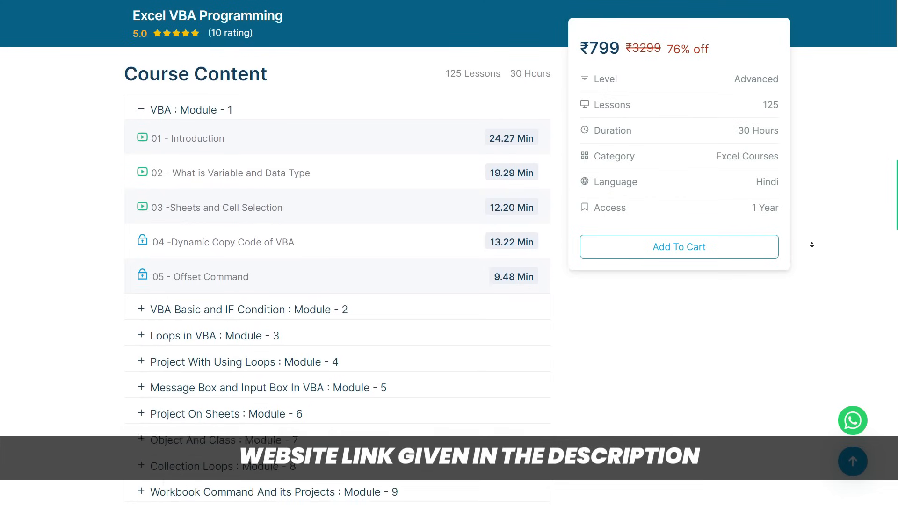
scroll(812, 245, "down", 4)
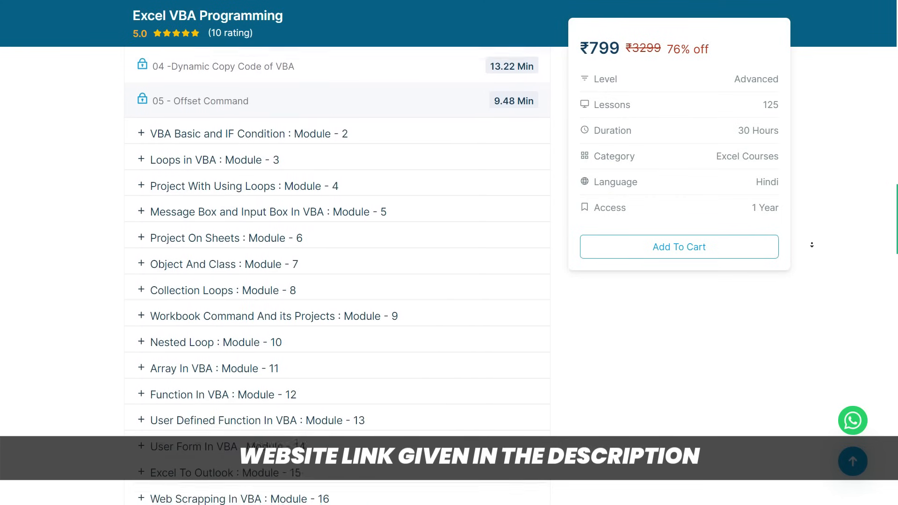
scroll(812, 245, "down", 4)
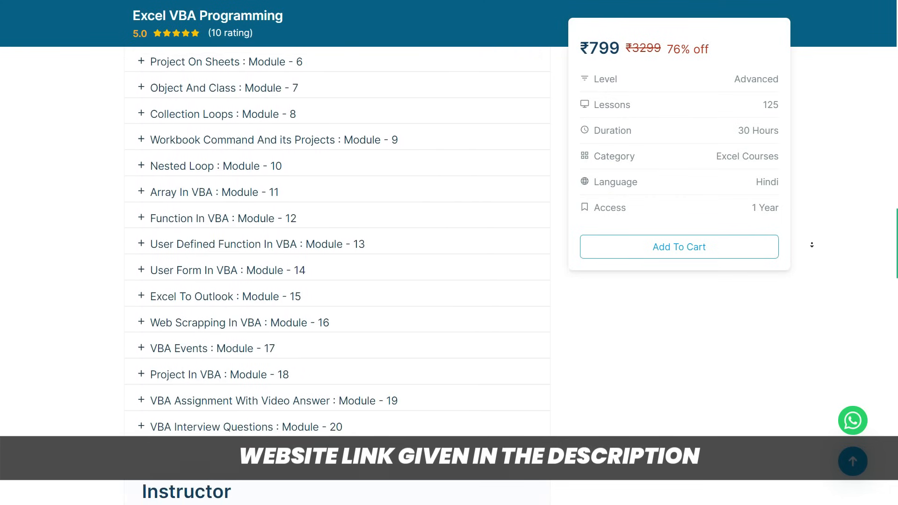
scroll(812, 245, "down", 4)
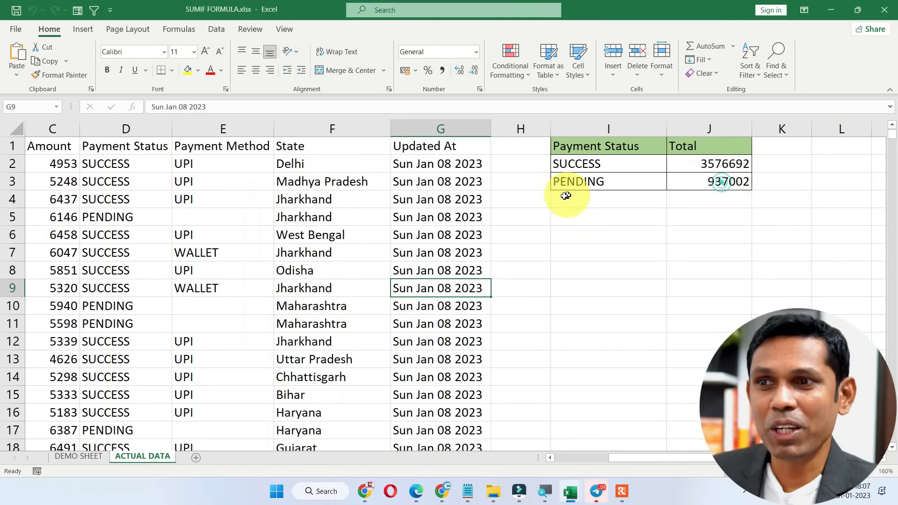
left_click(552, 199)
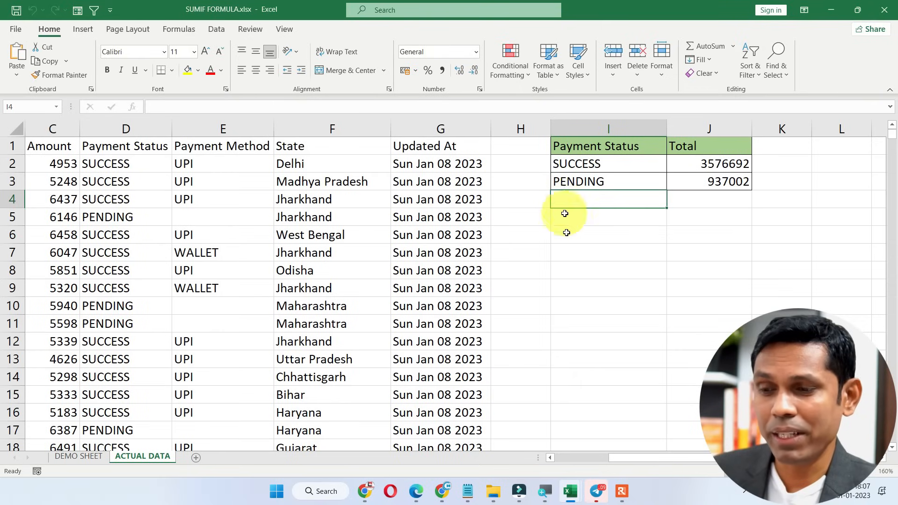
Step: Close the SUMIF FORMULA.xlsx workbook without saving changes
left_click(320, 322)
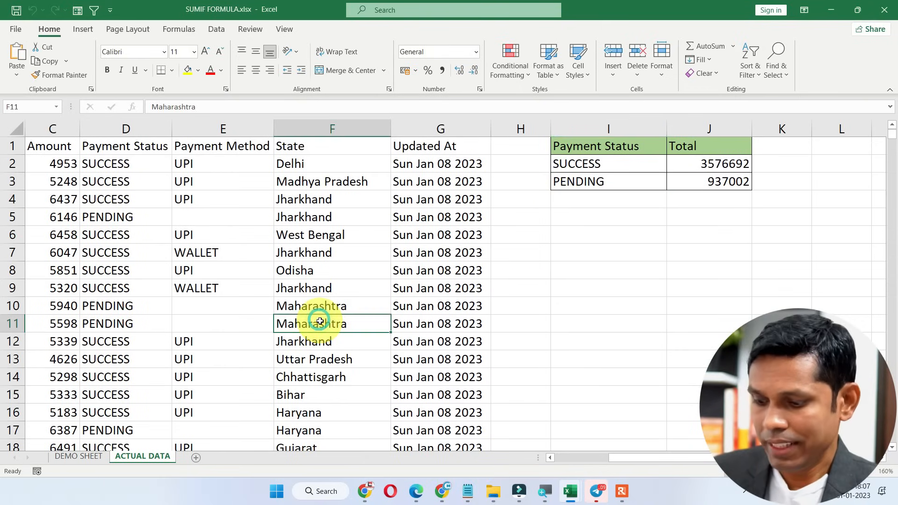
key("ctrl+w")
left_click(445, 257)
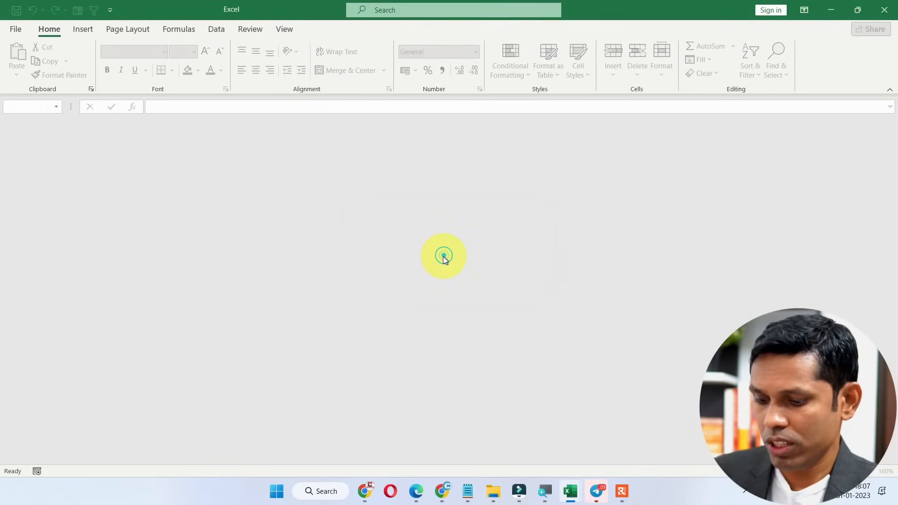
Step: Add three new sheets to Book4 so it has Sheet1 through Sheet4
scroll(420, 265, "up", 5)
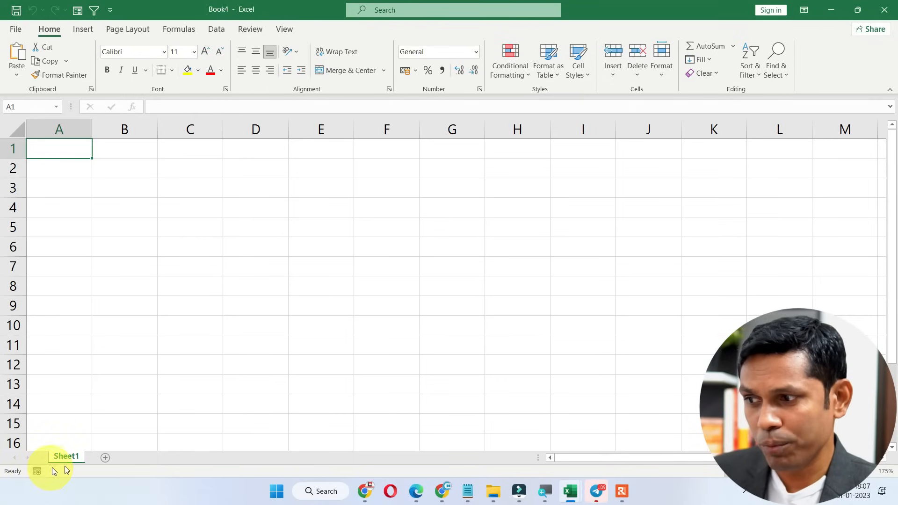
left_click(105, 457)
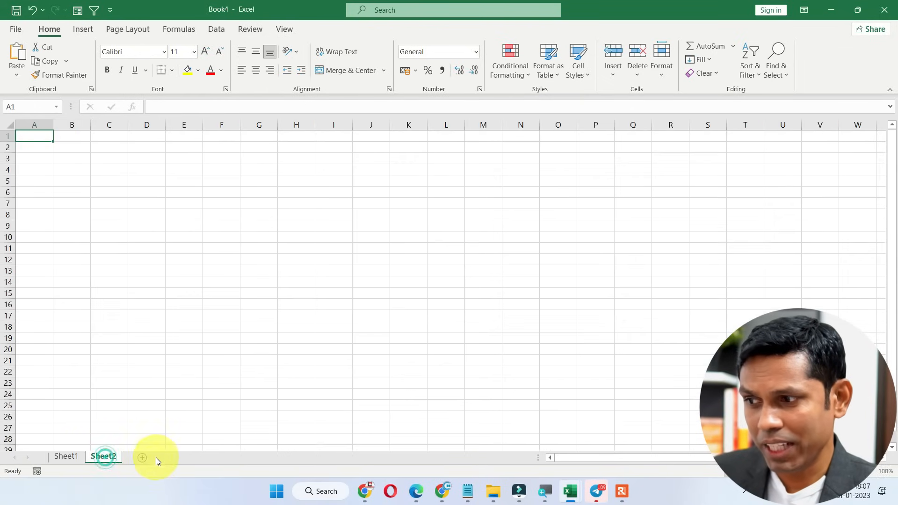
left_click(142, 459)
left_click(182, 457)
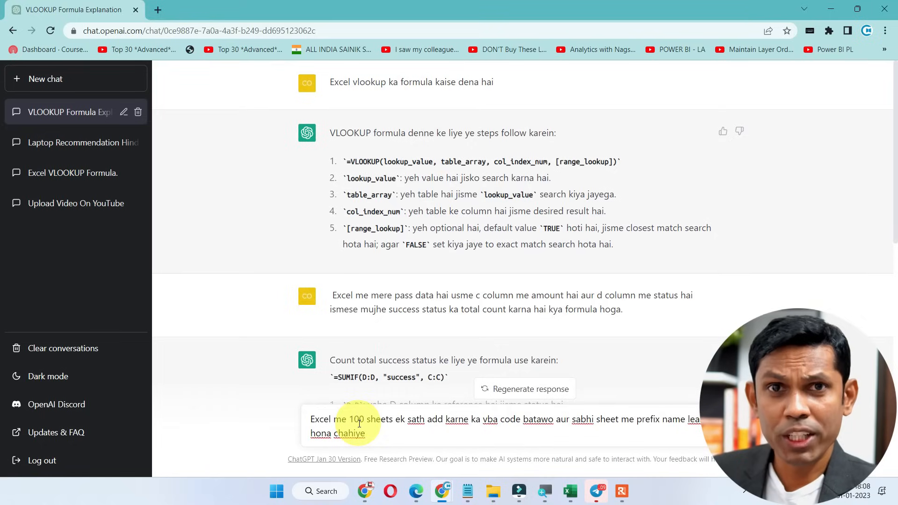
Step: Send ChatGPT the request for VBA code adding 100 sheets with the prefix learnmore
key("Return")
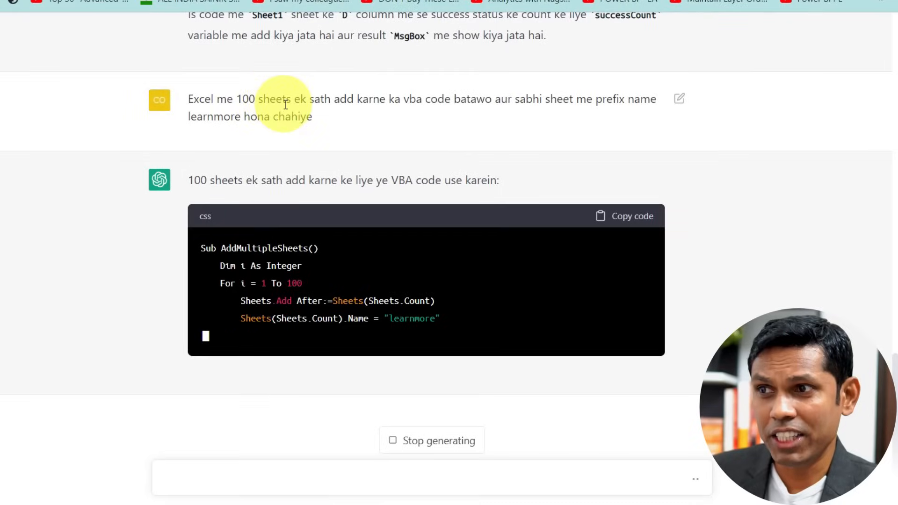
left_click_drag(408, 133, 478, 133)
left_click_drag(397, 103, 640, 29)
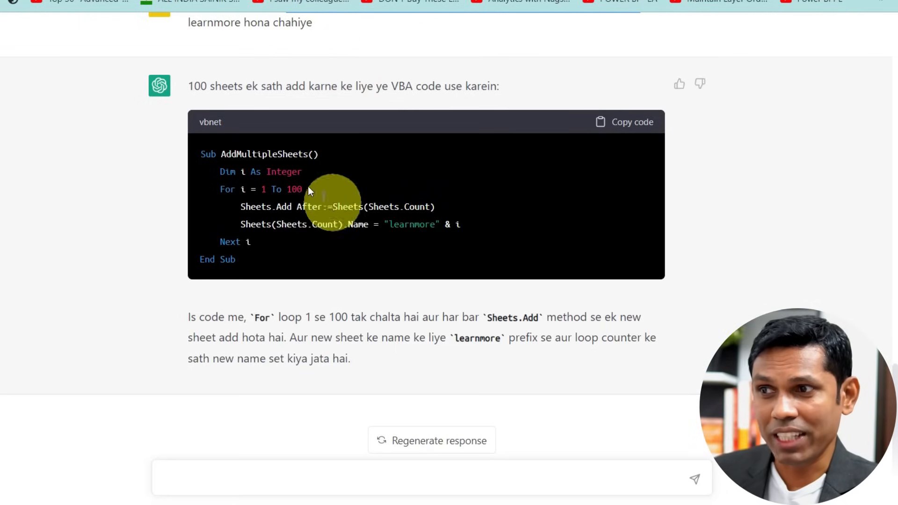
scroll(301, 191, "up", 2)
left_click_drag(191, 78, 327, 111)
Step: Copy the generated AddMultipleSheets macro and switch back to Excel
left_click_drag(203, 228, 274, 320)
left_click(633, 200)
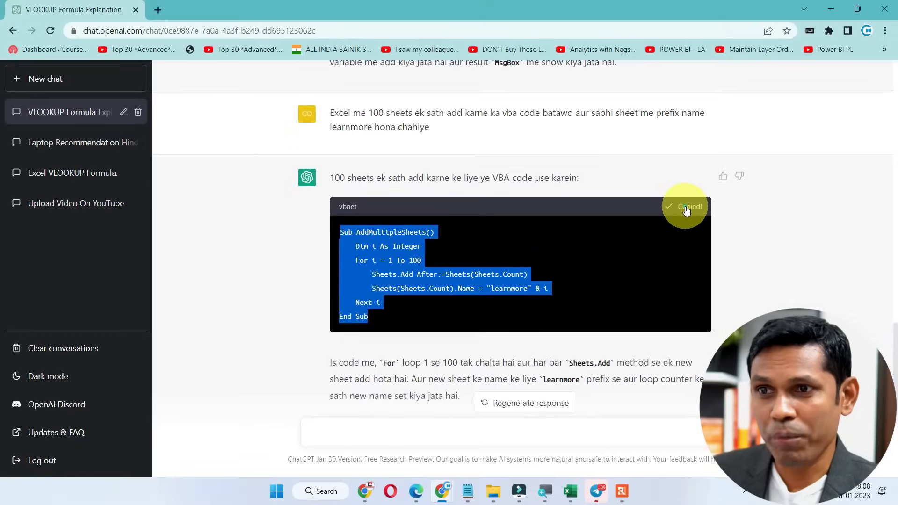
key("alt+Tab")
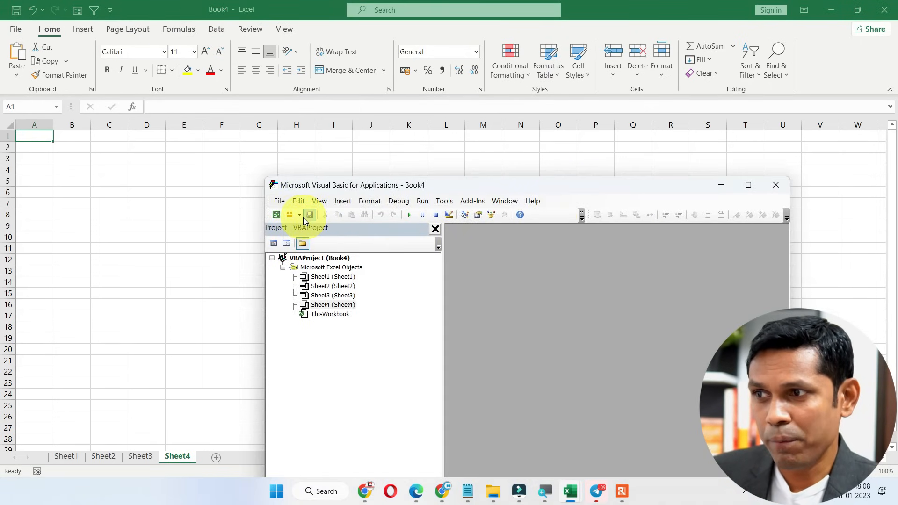
Step: Paste AddMultipleSheets into a new Module1 and run it to create learnmore1–learnmore100
left_click(300, 216)
left_click(305, 242)
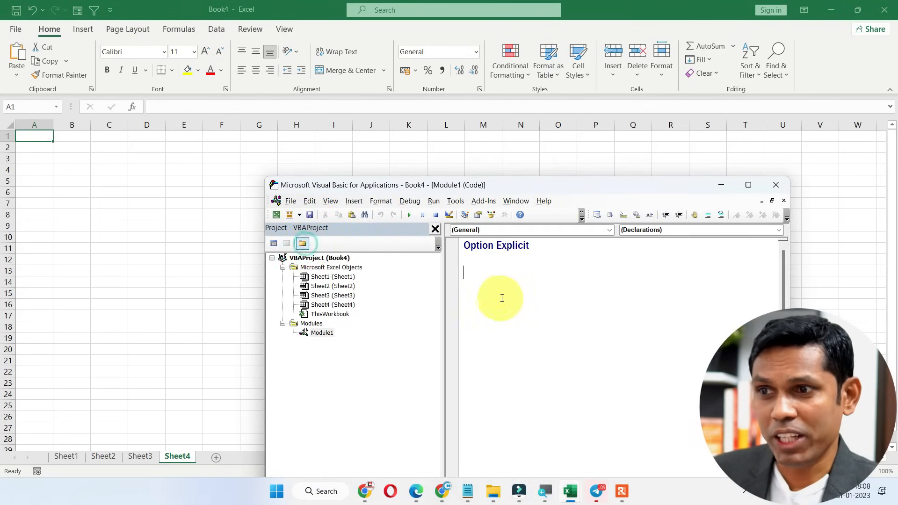
type("Sub AddMultipleSheets()     Dim i As Integer     For i = 1 To 100         Sheets.Add After:=Sheets(Sheets.Count)         Sheets(Sheets.Count).Name = \"learnmore\" & i     Next i End Sub")
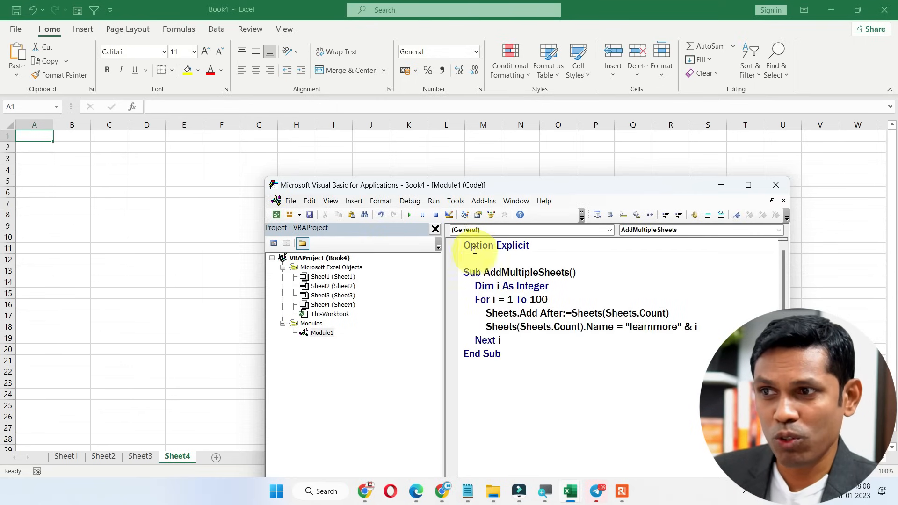
left_click(409, 214)
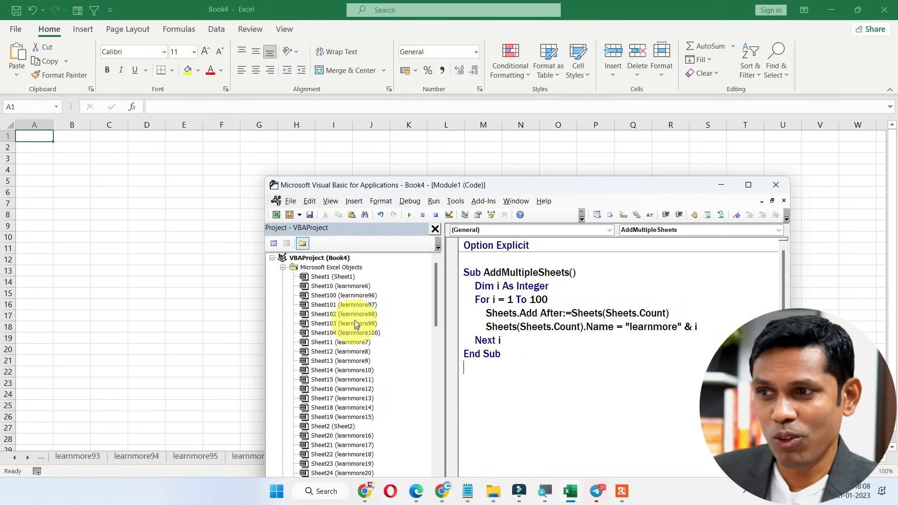
left_click(187, 415)
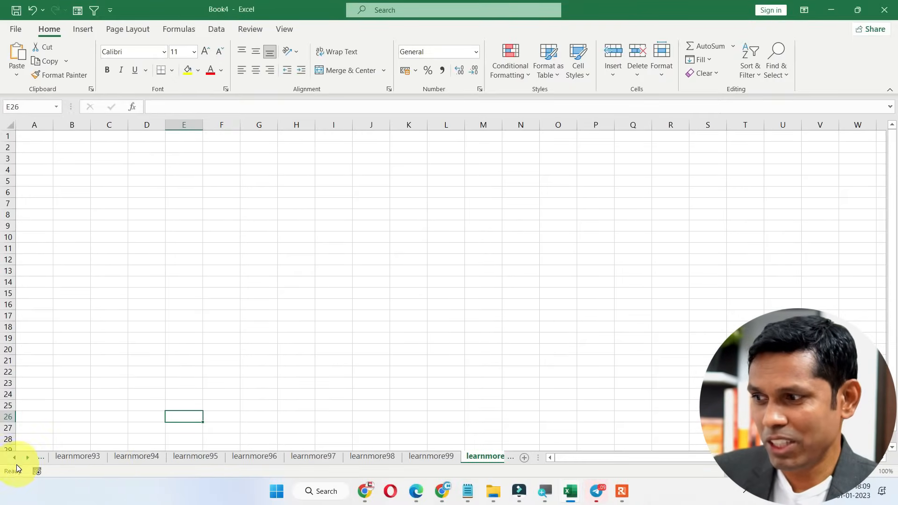
Step: Scroll back through the sheet tabs and use the sheet list to activate learnmore1
left_click(15, 457)
left_click(15, 458)
left_click(14, 458)
left_click(15, 457)
left_click(14, 457)
left_click(185, 457)
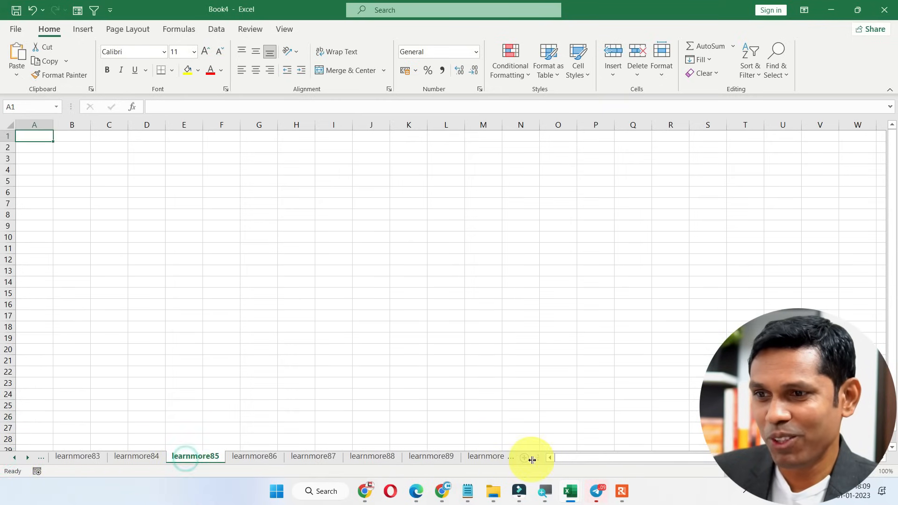
left_click(72, 457)
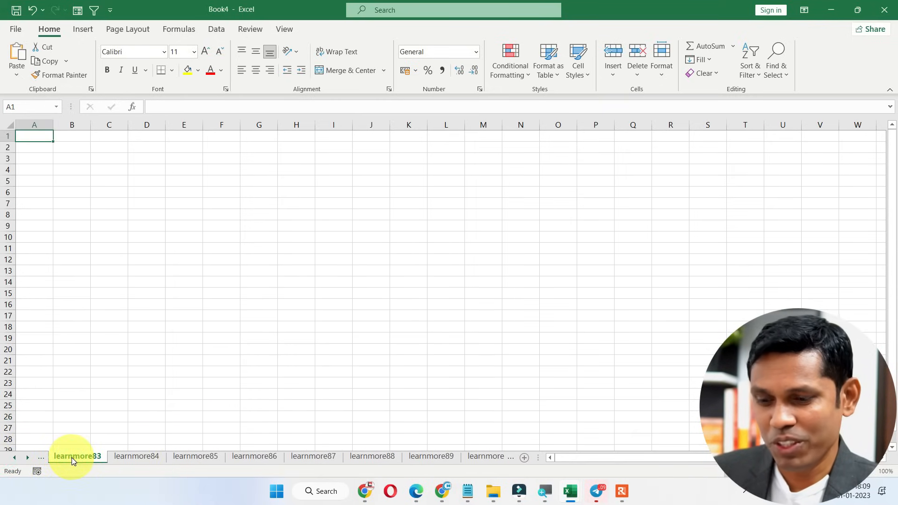
right_click(26, 456)
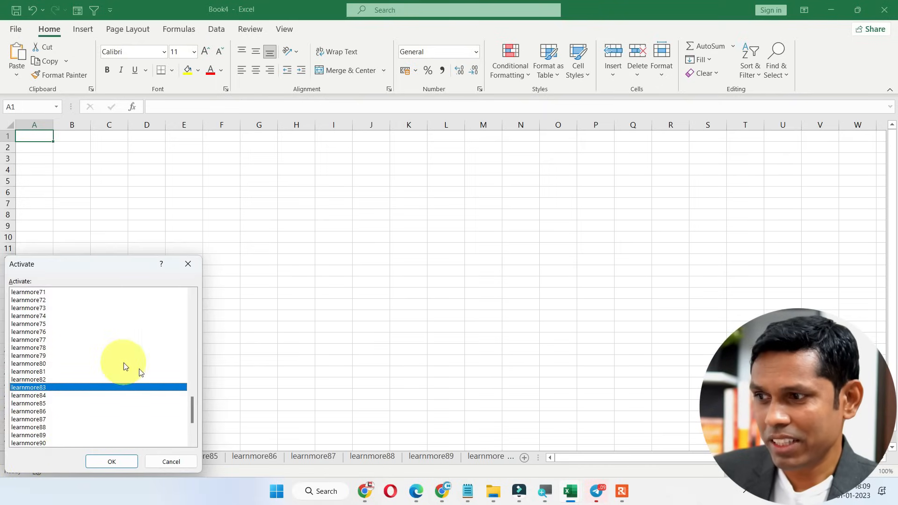
left_click_drag(192, 403, 186, 281)
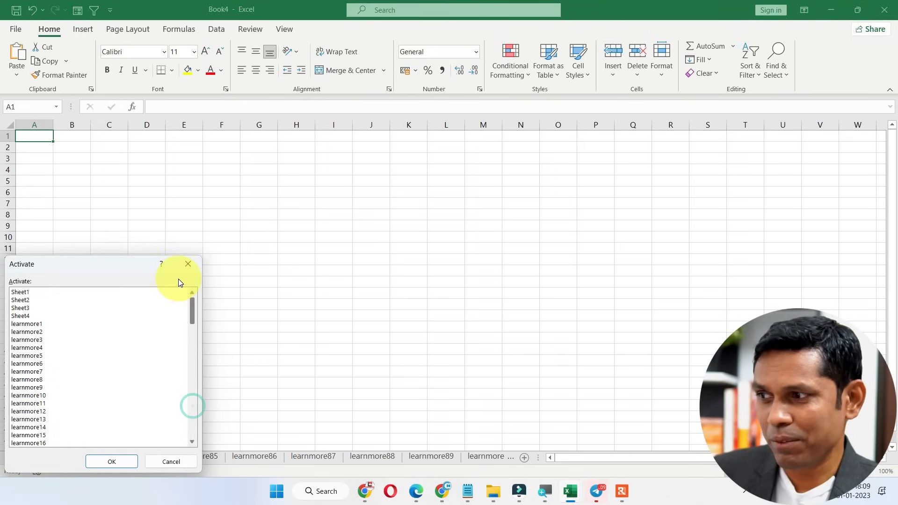
left_click(52, 324)
mouse_move(194, 324)
left_mouse_down()
mouse_move(199, 459)
mouse_move(201, 308)
left_mouse_up()
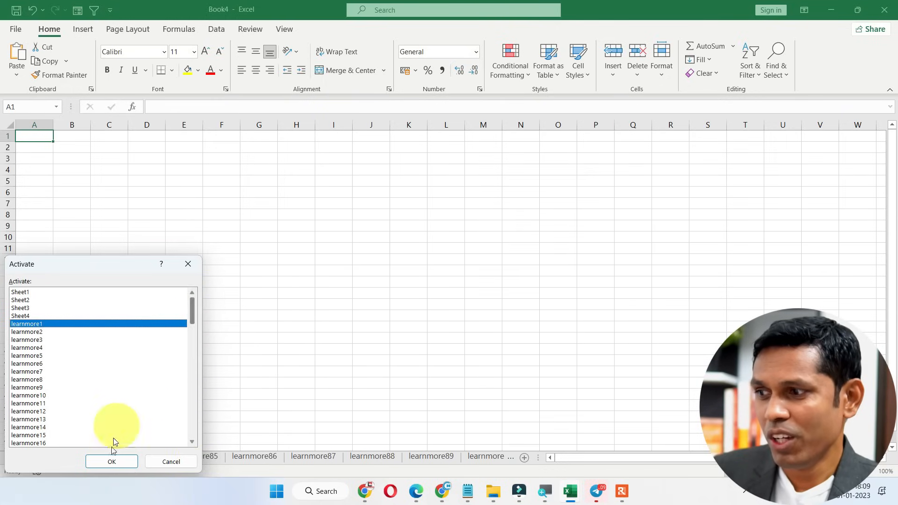
left_click(111, 459)
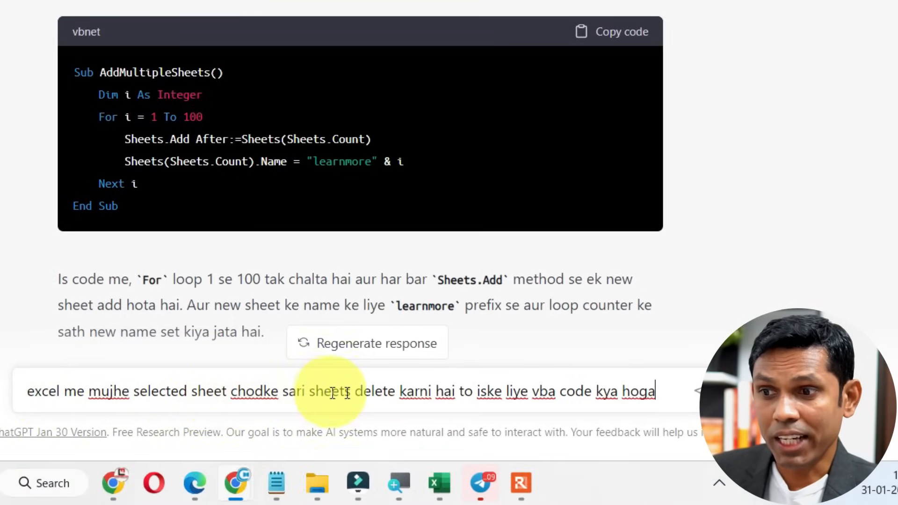
Step: Ask ChatGPT for a VBA macro deleting all sheets except the selected one, then switch windows
key("Return")
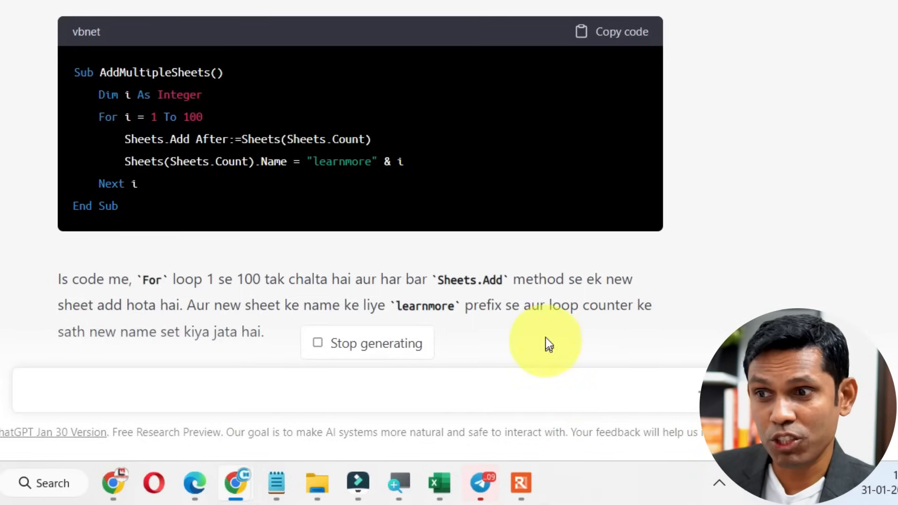
scroll(465, 277, "down", 15)
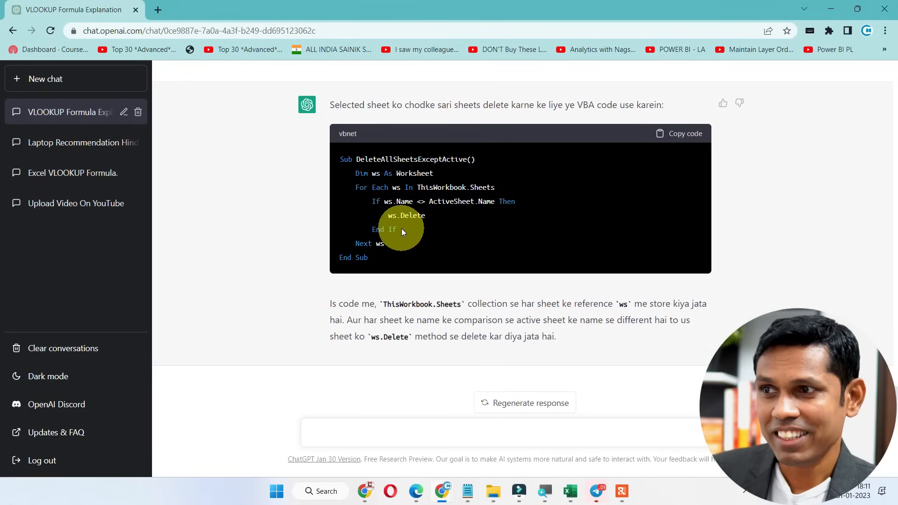
key("alt+Tab")
key("alt+Tab")
key("alt+Tab")
key("alt+Tab")
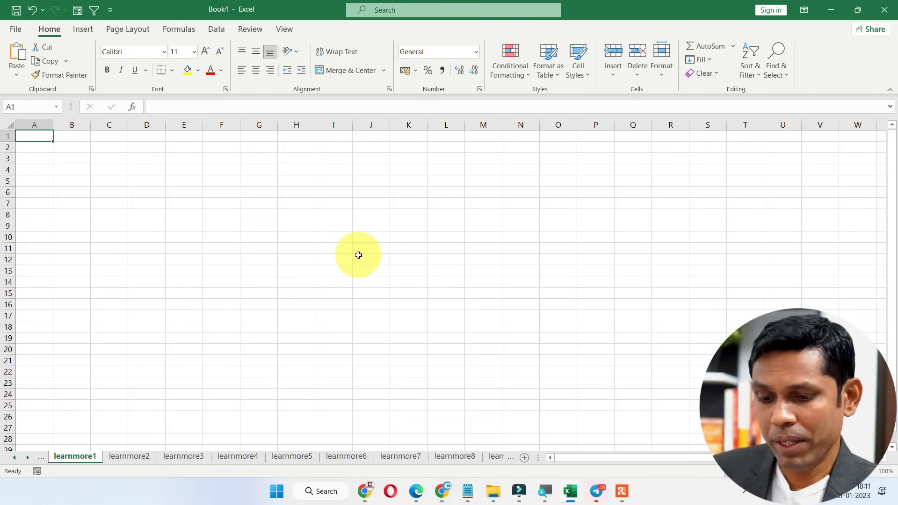
Step: Paste DeleteAllSheetsExceptActive below AddMultipleSheets in Module1 and step through it with F8
key("alt+F11")
left_click(512, 382)
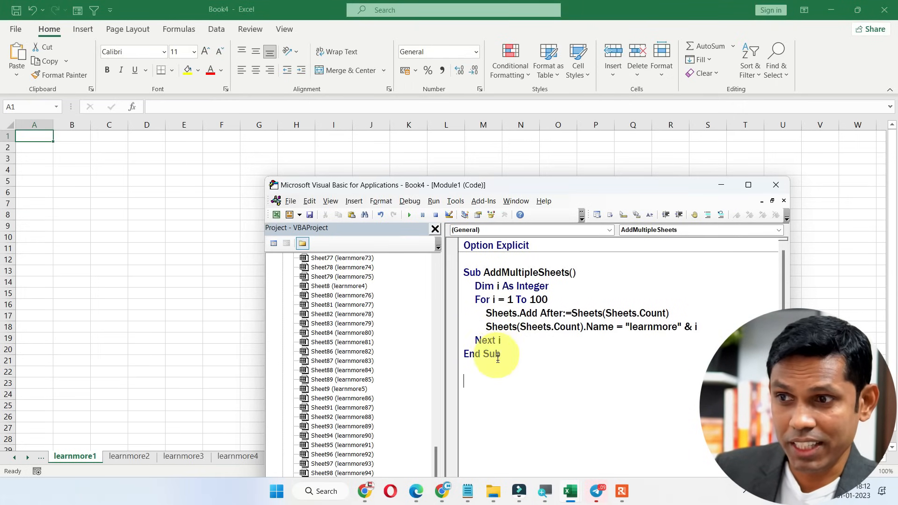
type("Sub DeleteAllSheetsExceptActive()     Dim ws As Worksheet     For Each ws In ThisWorkbook.Sheets         If ws.Name <> ActiveSheet.Name Then             ws.Delete         End If     Next ws End Sub")
scroll(512, 382, "down", 1)
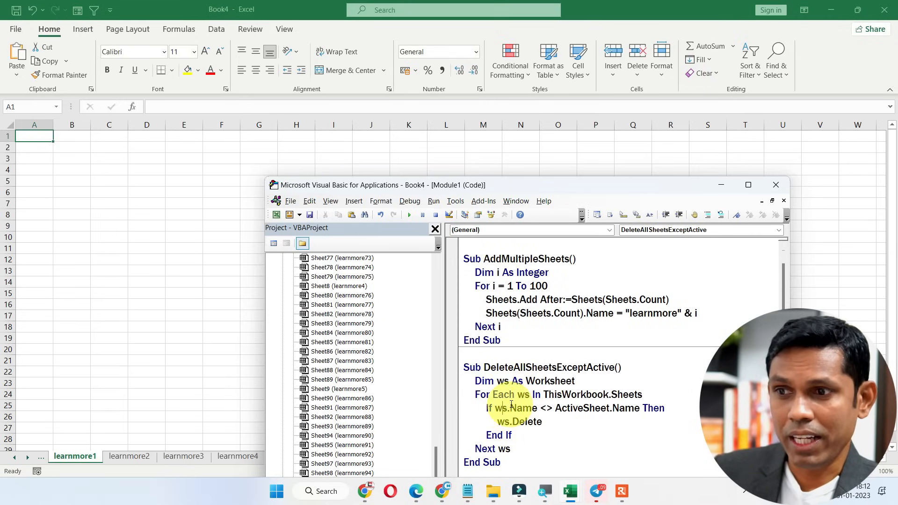
key("F8")
key("F8")
key("F8")
key("F8")
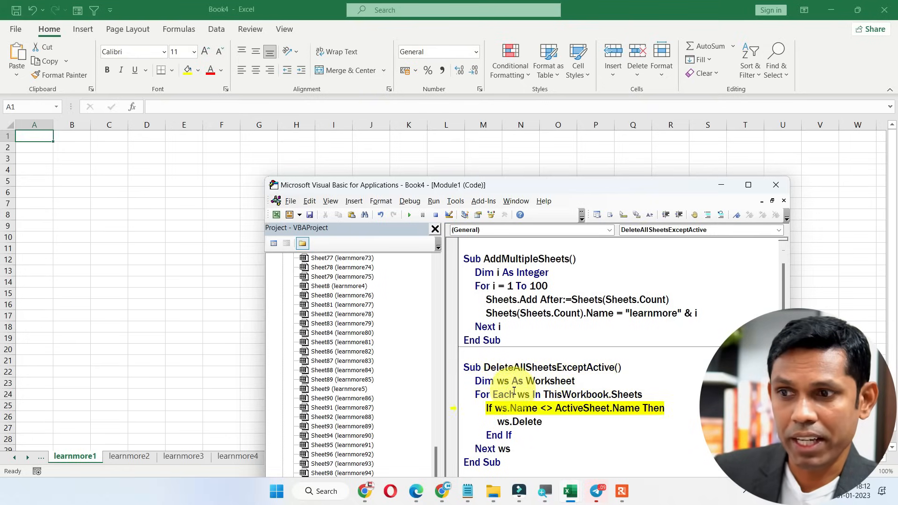
key("F8")
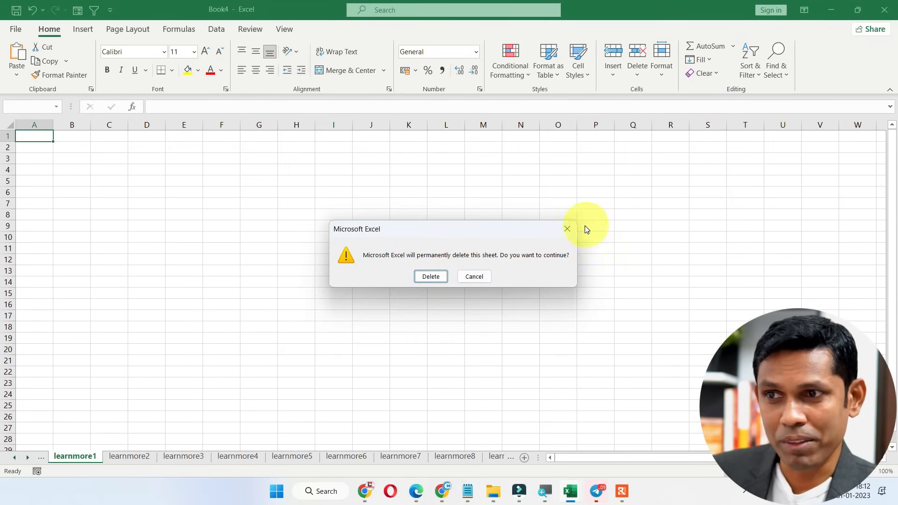
Step: Dismiss the delete warning, reset the macro, and add Application.DisplayAlerts = False after the Dim line
left_click(566, 230)
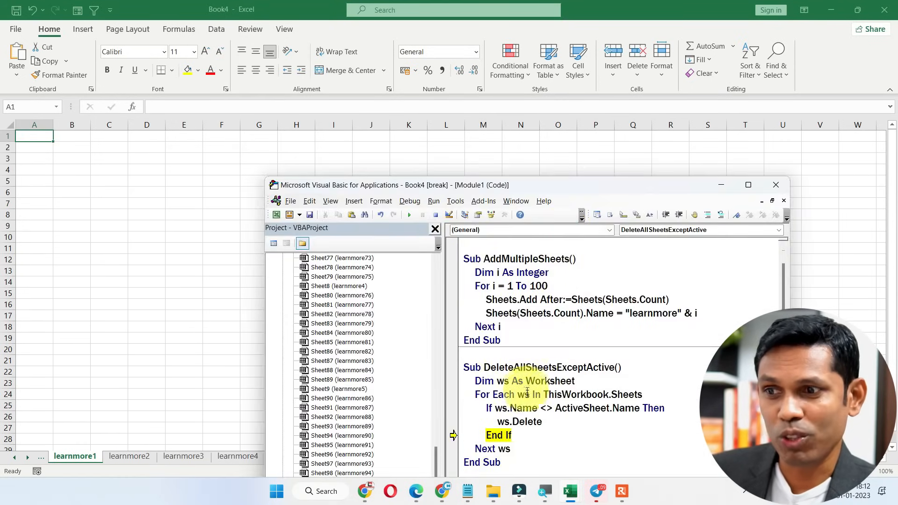
left_click(435, 214)
left_click(590, 382)
key("Return")
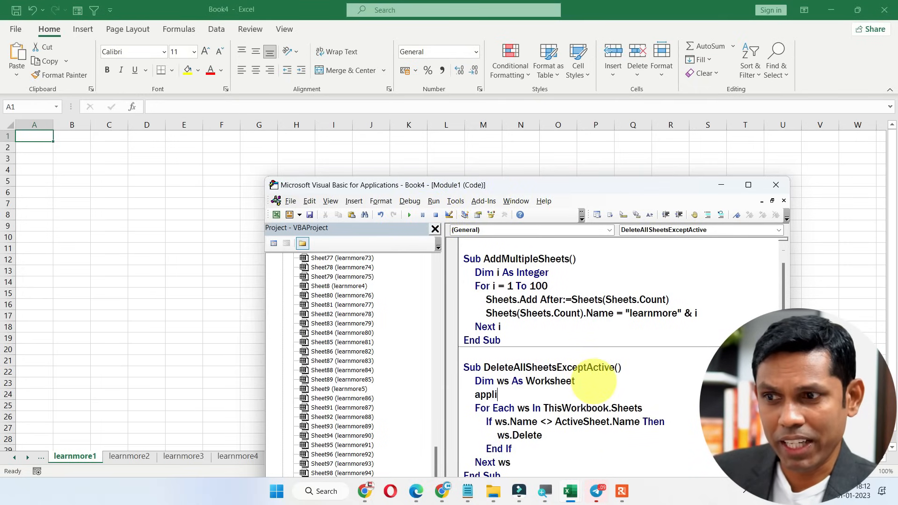
type("application")
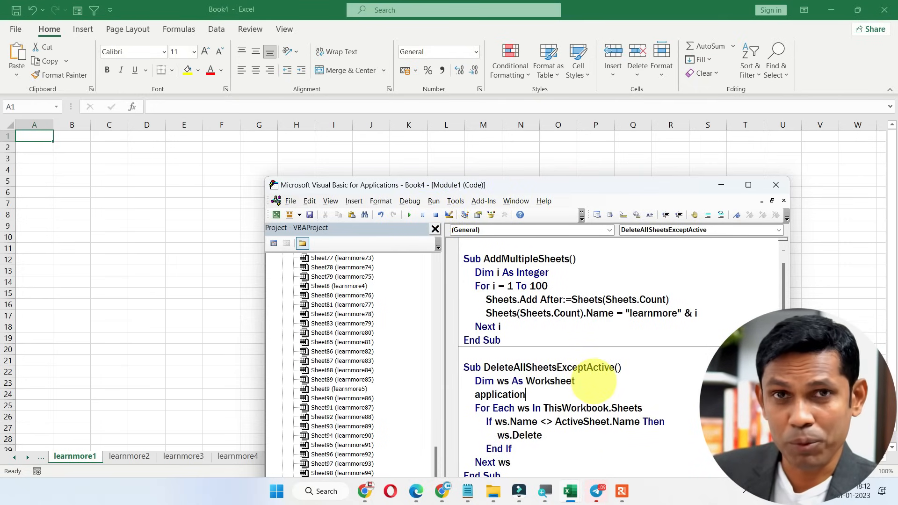
type(".dis")
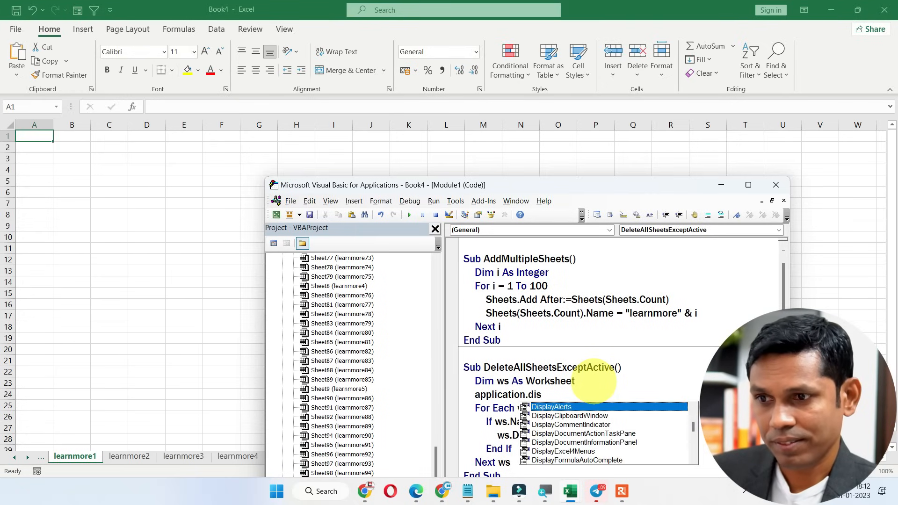
key("Tab")
type("= t")
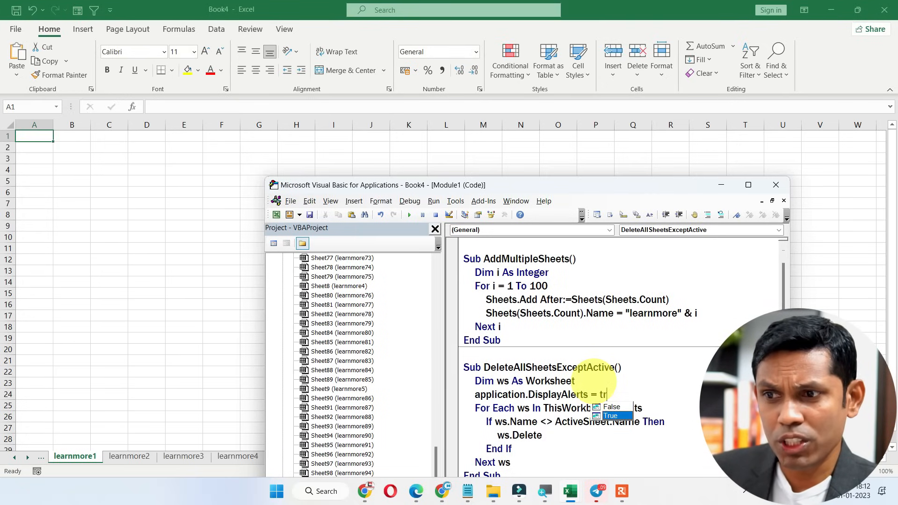
key("Escape")
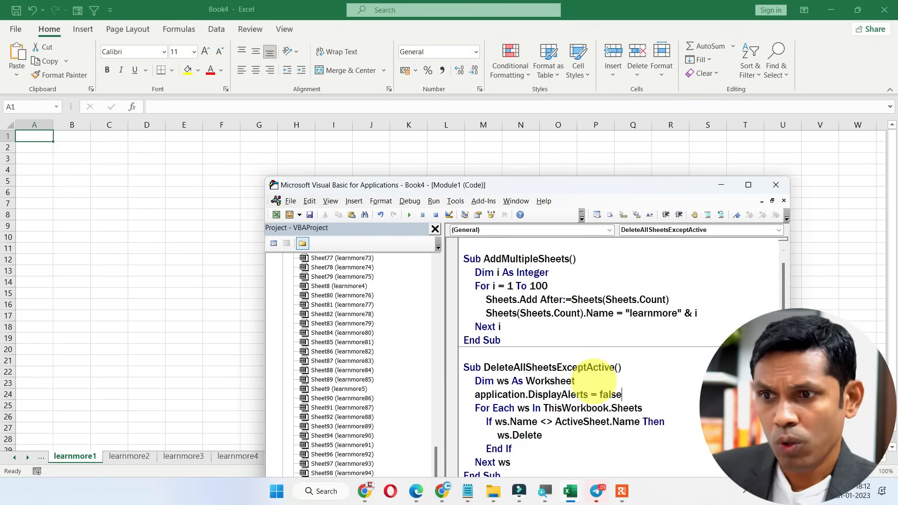
key("Return")
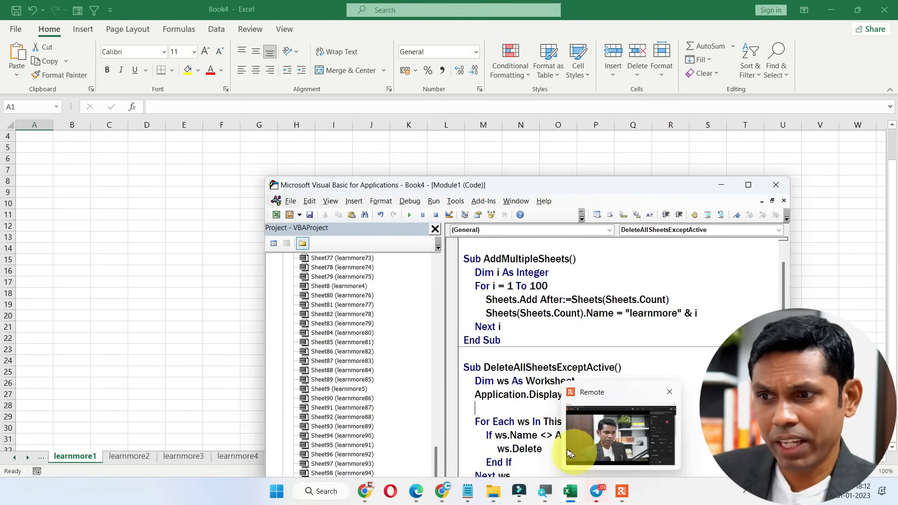
Step: Add Application.DisplayAlerts = True after the Next ws line
left_click(527, 449)
scroll(525, 461, "down", 1)
left_click(516, 449)
key("Return")
type("ap")
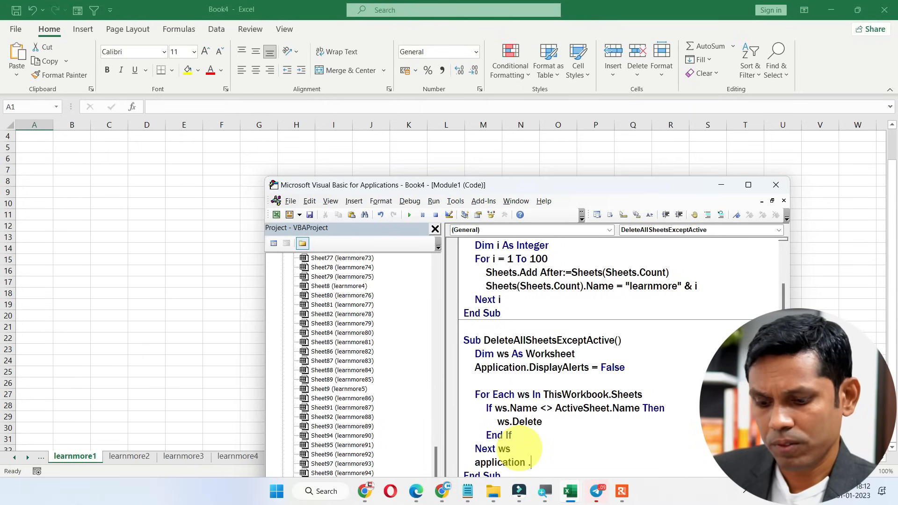
type("plication")
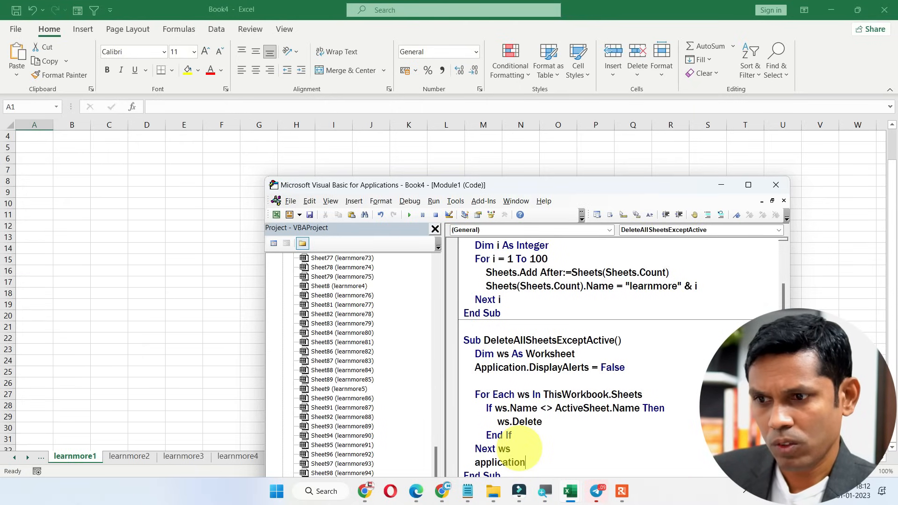
type(".disp")
key("Tab")
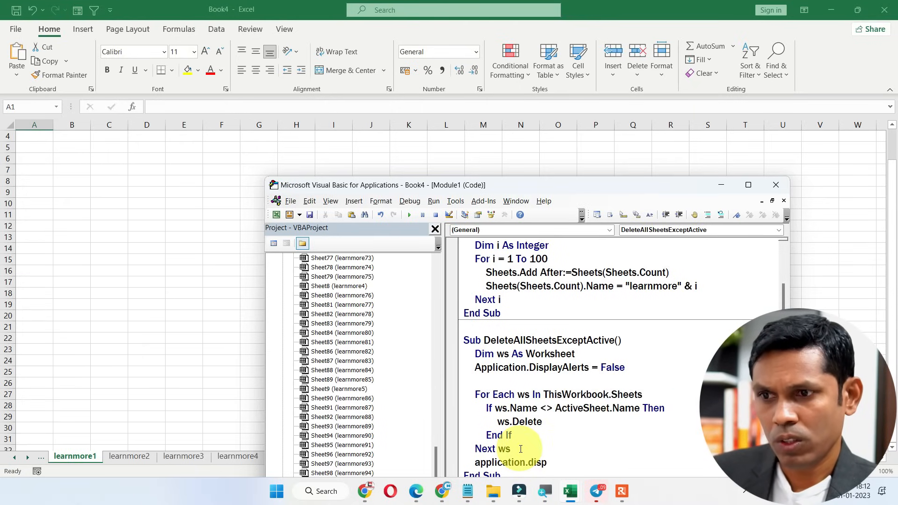
type("=")
key("Down")
key("Tab")
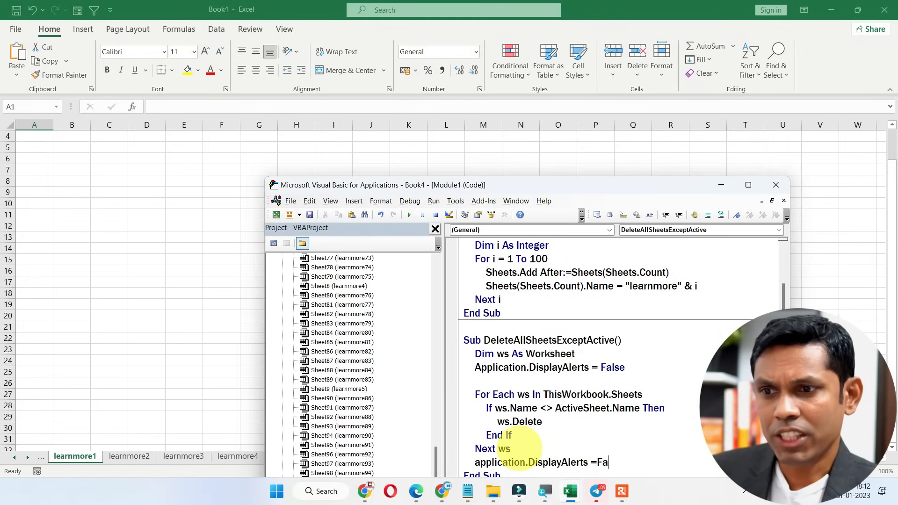
type("true")
key("Return")
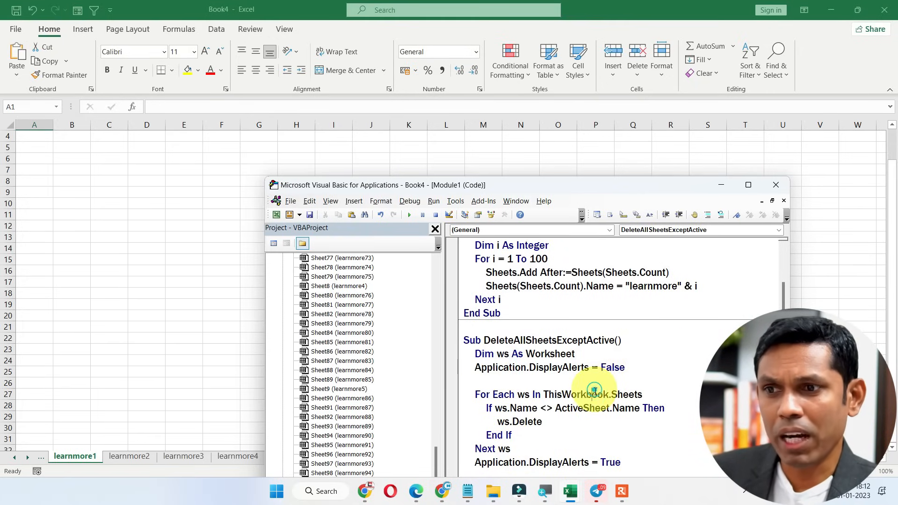
scroll(594, 390, "down", 1)
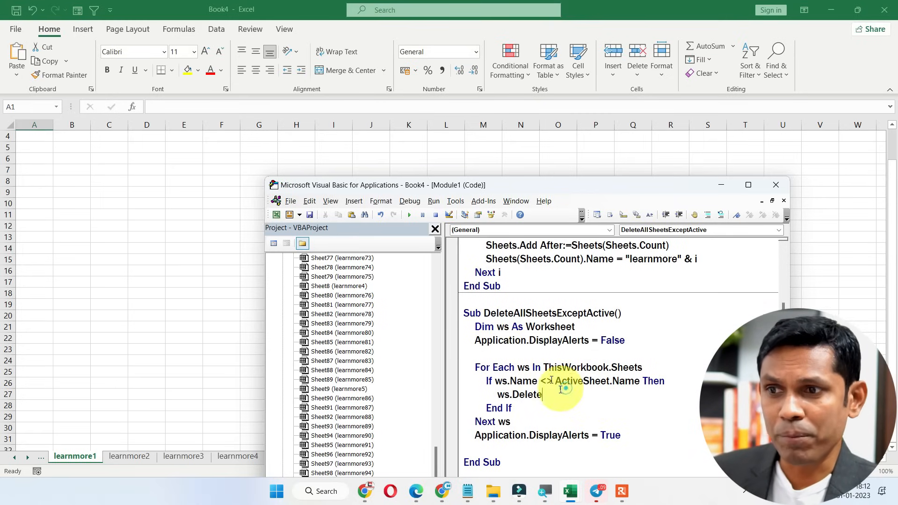
left_click_drag(498, 340, 664, 341)
Step: Run DeleteAllSheetsExceptActive with F5 to delete every sheet except learnmore1
left_click_drag(503, 367, 621, 437)
left_click(553, 435)
left_click(607, 400)
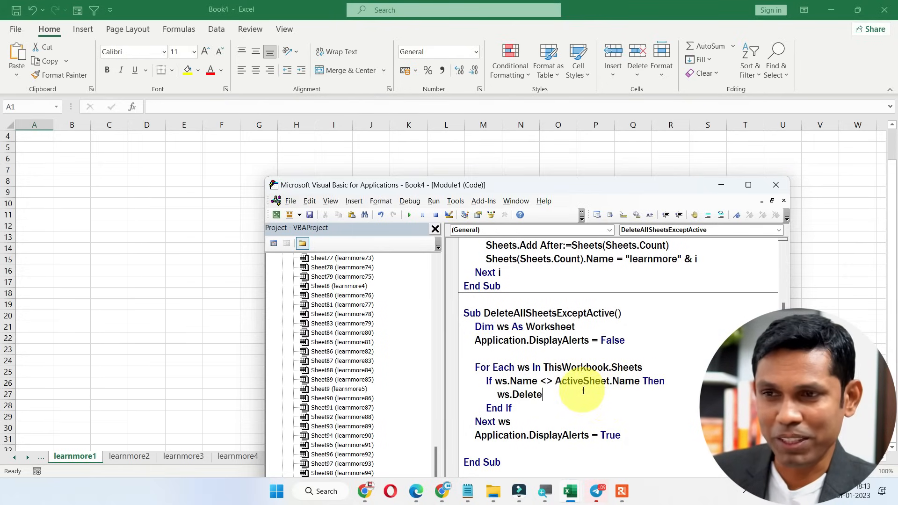
left_click(568, 392)
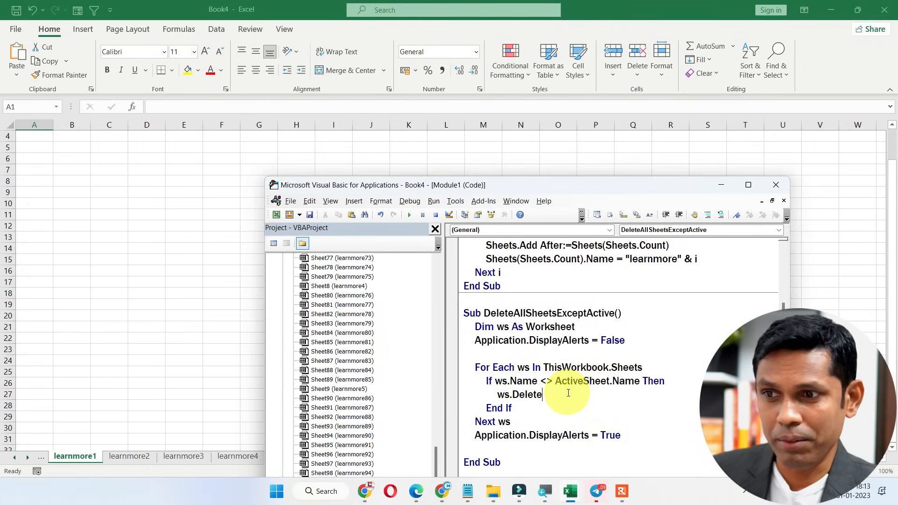
key("F5")
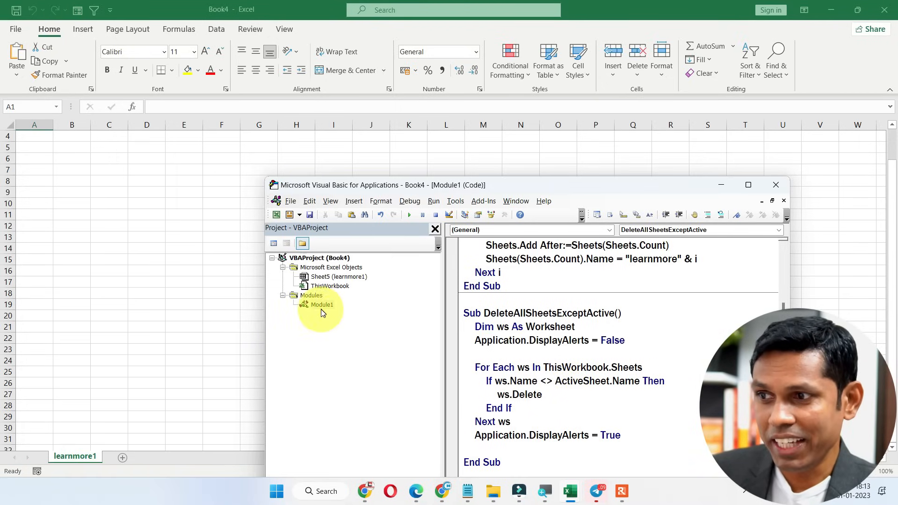
Step: Check that only learnmore1 remains in Book4, then return to the AddMultipleSheets code
left_click(91, 433)
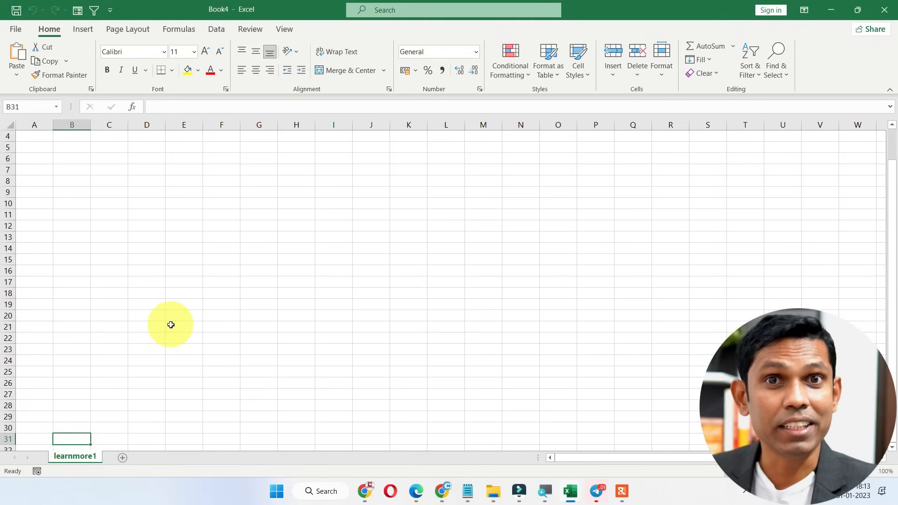
key("alt+F11")
scroll(505, 323, "up", 2)
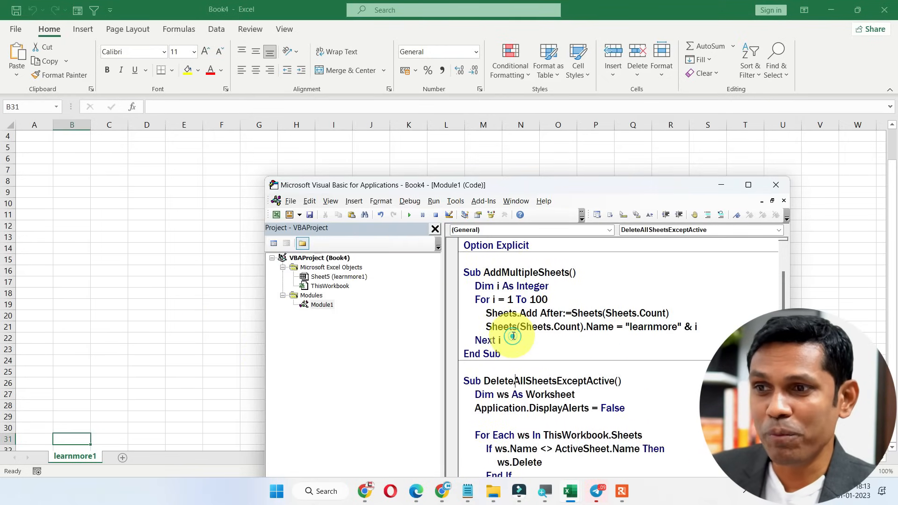
left_click(522, 314)
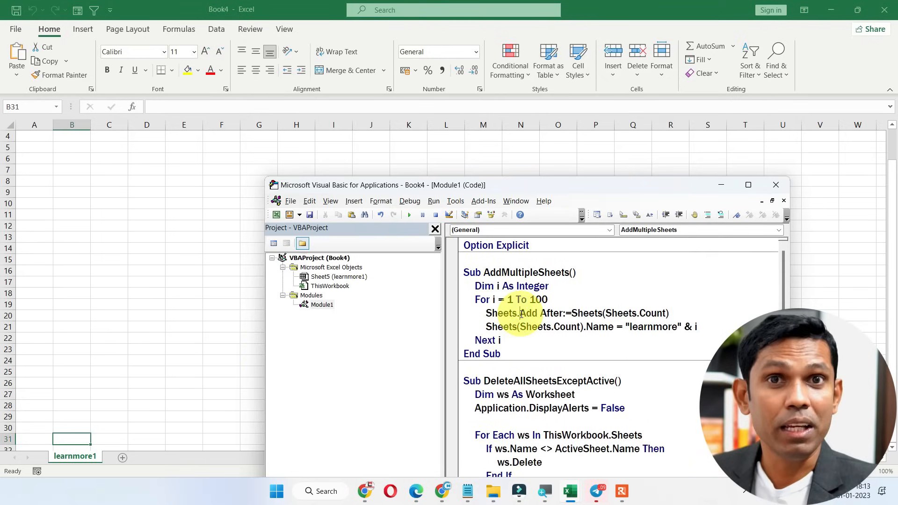